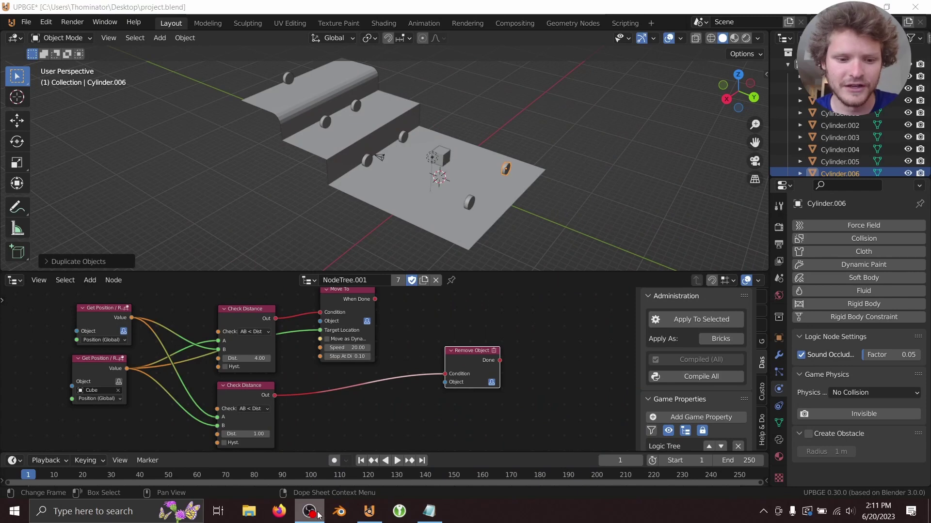
left_click(306, 509)
key("q")
left_click(421, 209)
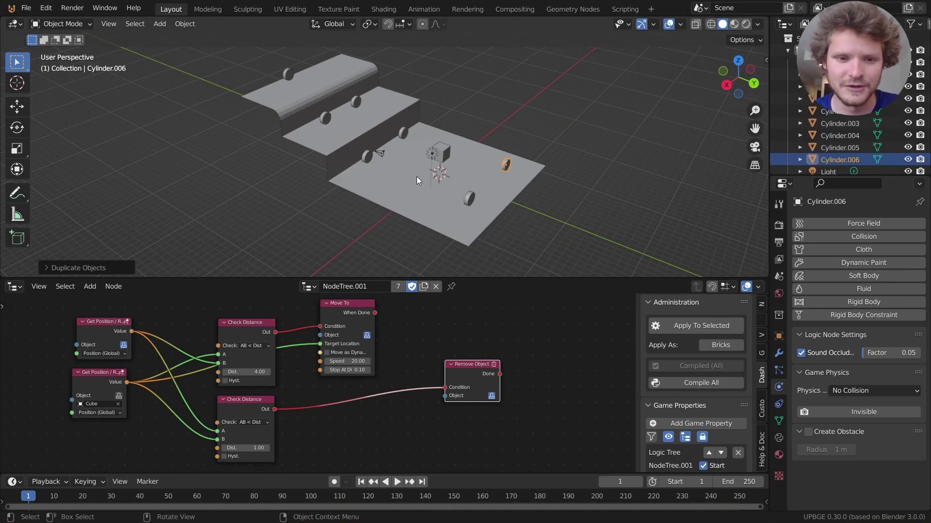
Step: Run the finished coin pickup game twice in the viewport to preview its behaviour, stopping it after each run
middle_click_drag(417, 176, 438, 163)
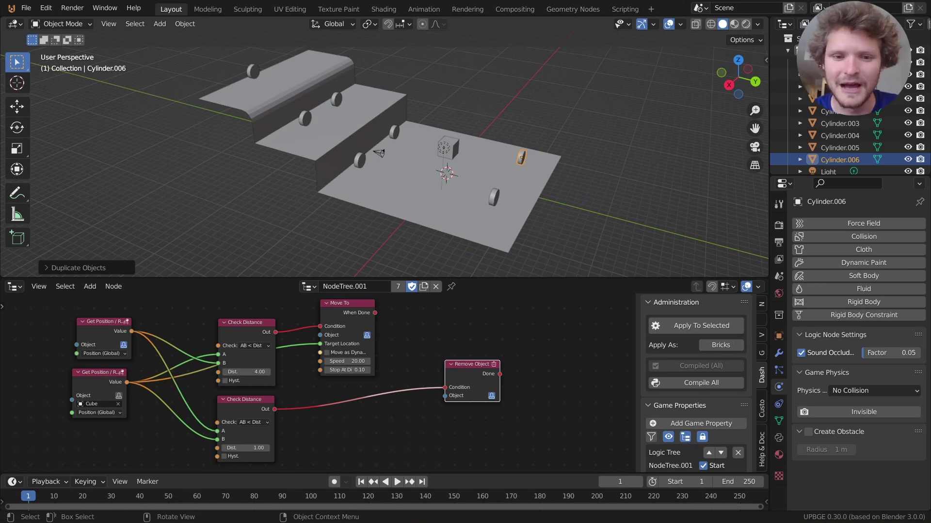
key("p")
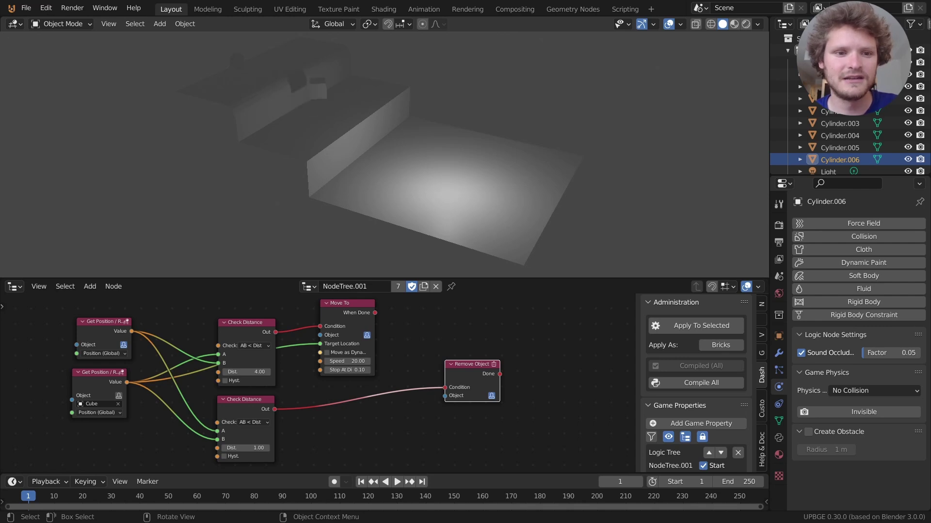
key("Escape")
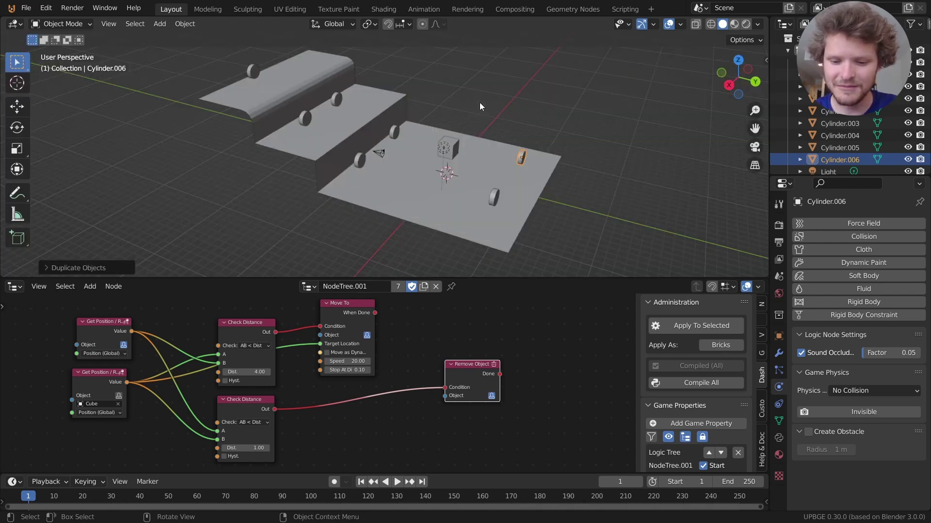
key("p")
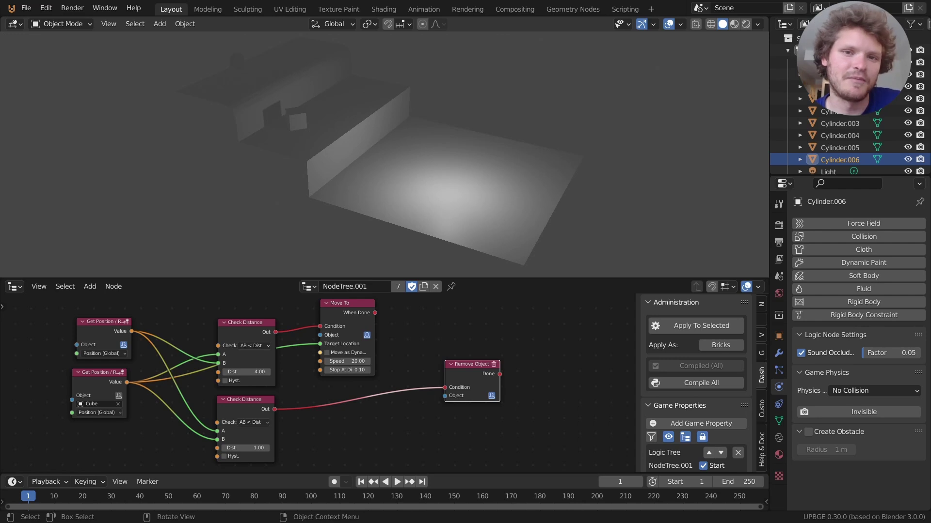
key("Escape")
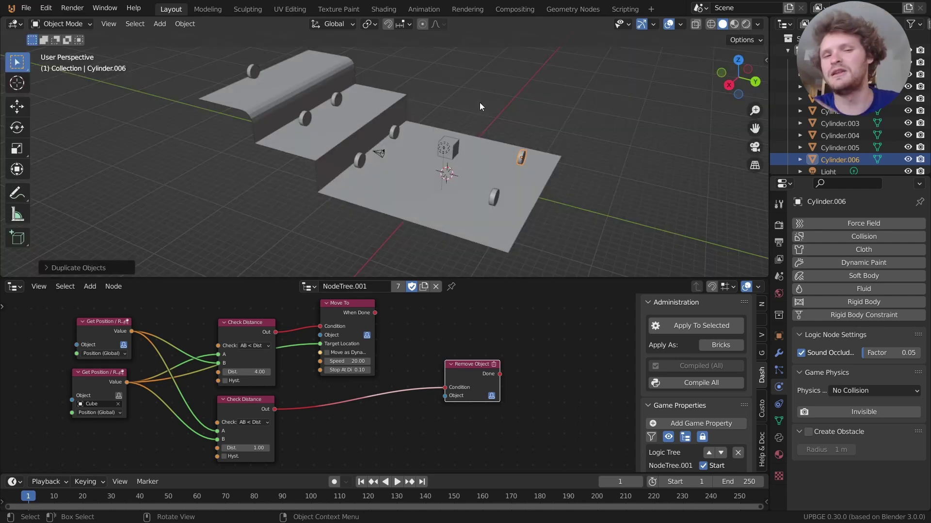
Step: Reopen the recent file project.blend without saving the current changes
left_click(26, 7)
mouse_move(49, 50)
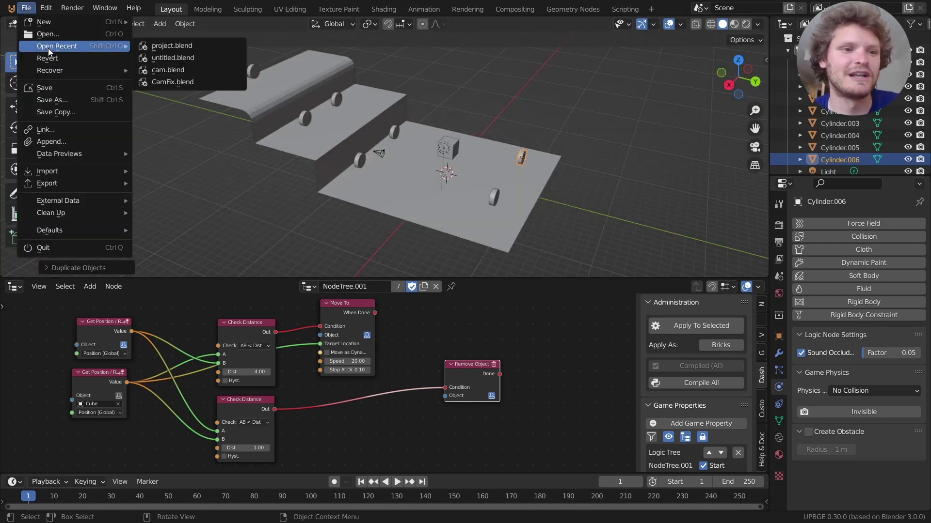
left_click(209, 45)
left_click(503, 283)
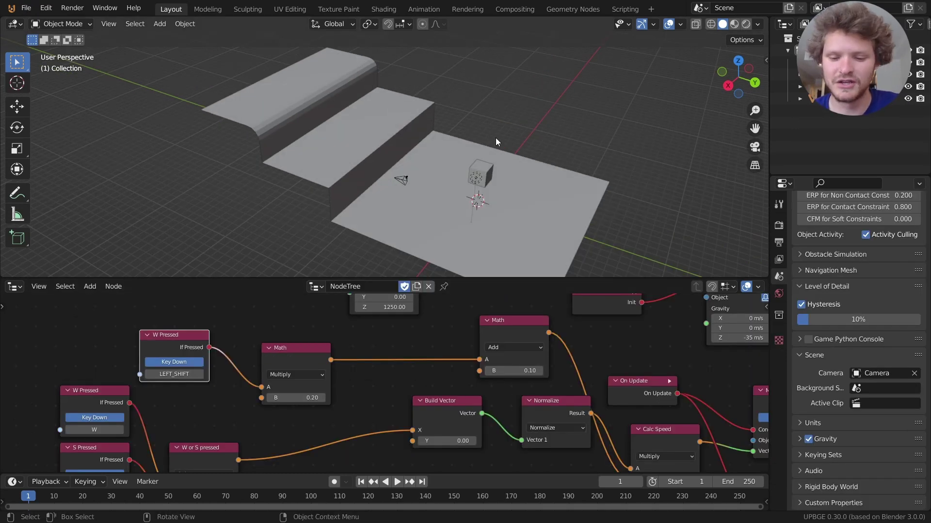
Step: Run the game, test the cube's walking and jumping, and stop it
key("p")
key("w")
key("space")
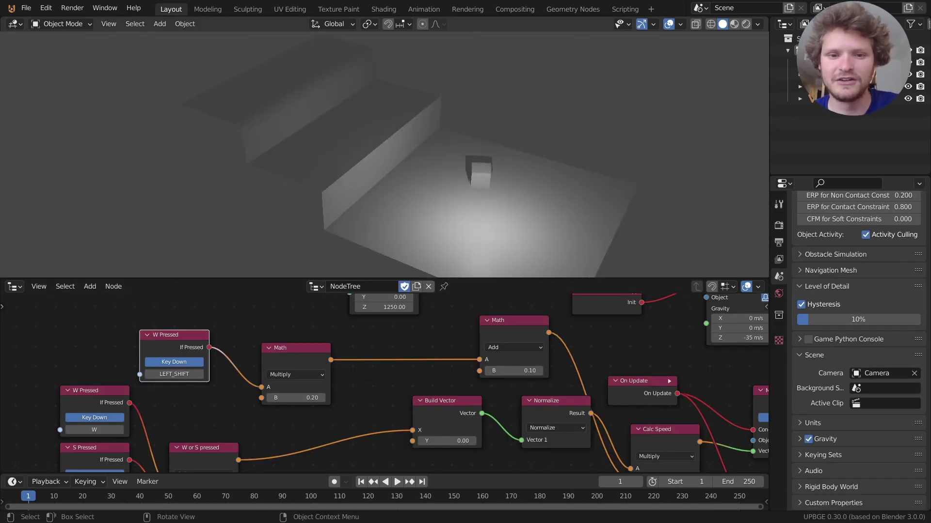
key("space")
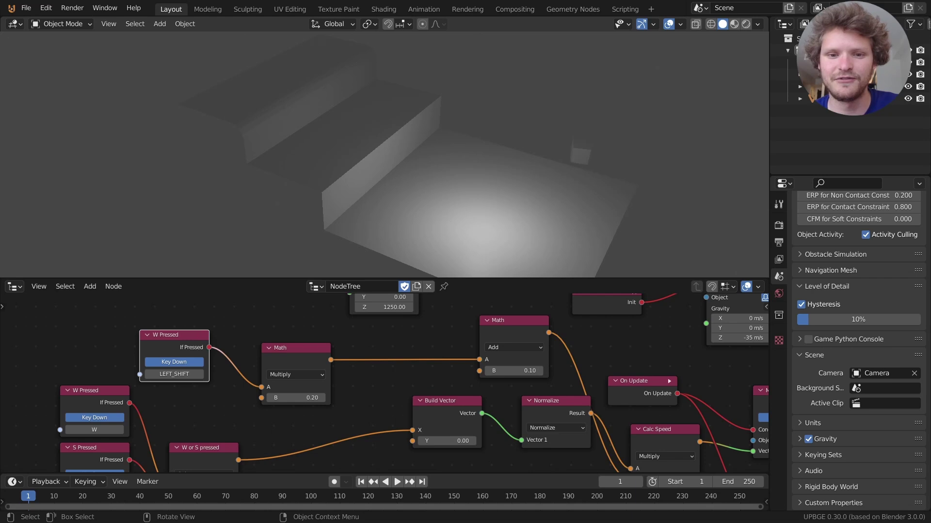
key("Escape")
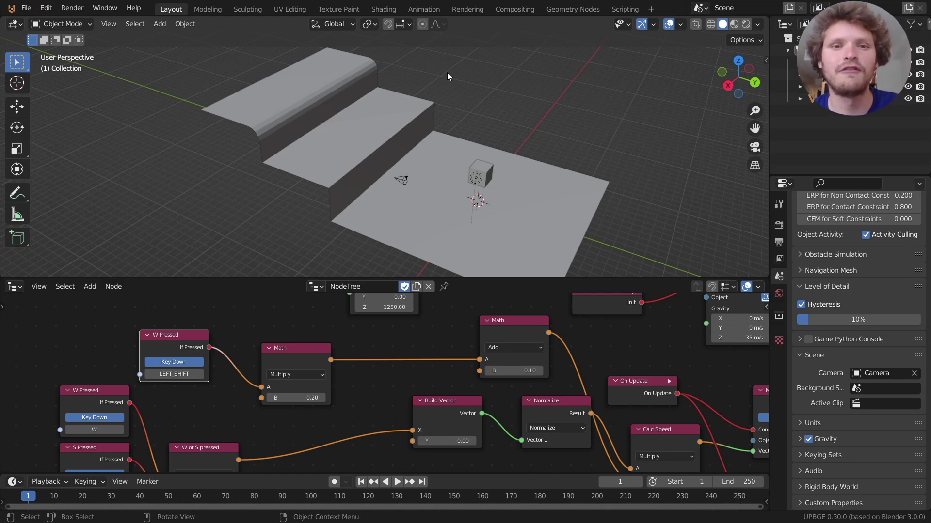
Step: Add a cylinder mesh to the scene as the basis for a coin
key("shift+a")
mouse_move(447, 73)
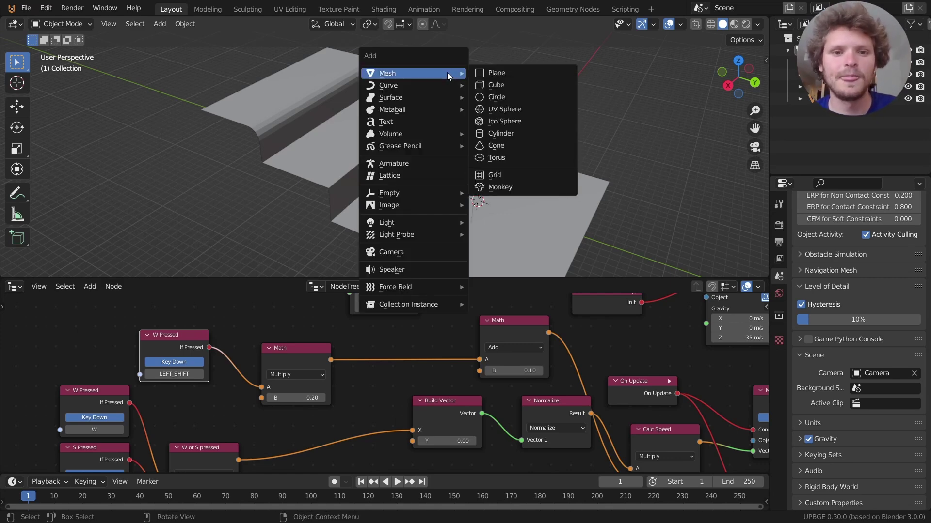
left_click(514, 133)
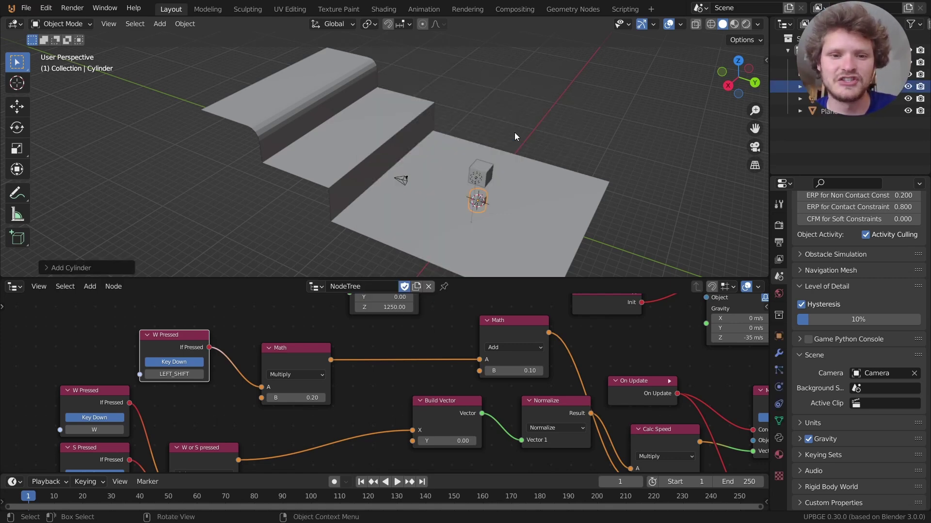
Step: In the right orthographic view, flatten the cylinder along Z to about 0.22 and move it away from the cube, above the floor
left_click(727, 85)
key("s")
key("z")
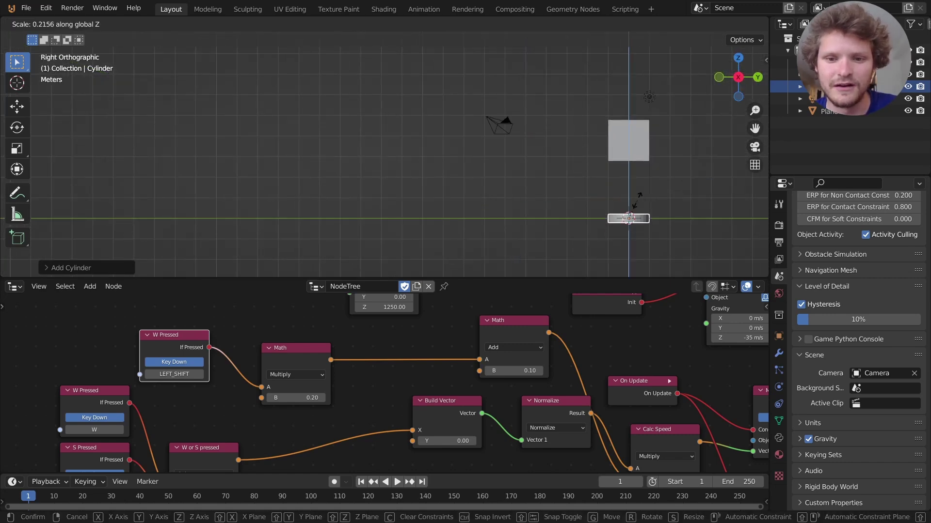
left_click(639, 200)
key("g")
left_click(498, 137)
Step: In Edit Mode, select both round end faces of the cylinder and inset them by about 0.18 m
middle_click_drag(497, 138, 496, 188)
key("Tab")
key("KP_Decimal")
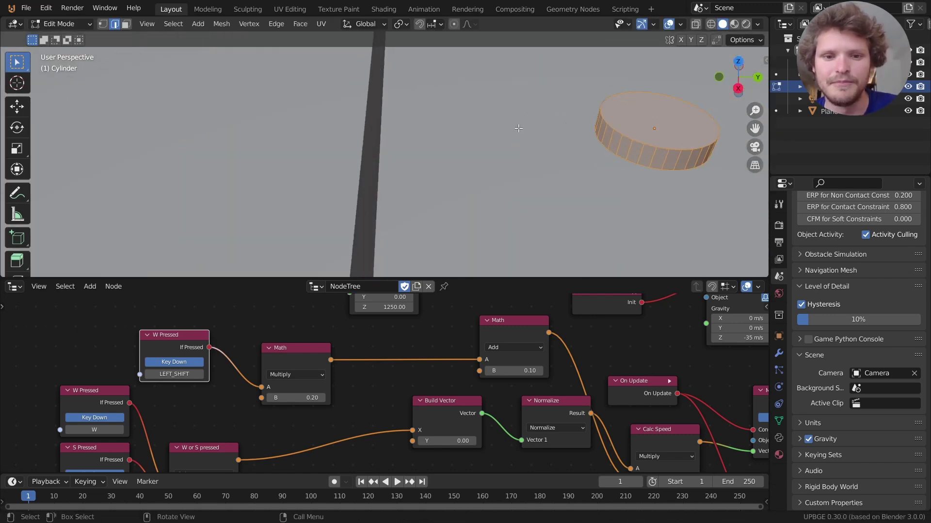
key("3")
left_click(449, 148)
middle_click_drag(448, 147, 350, 205)
left_click(351, 205, "shift")
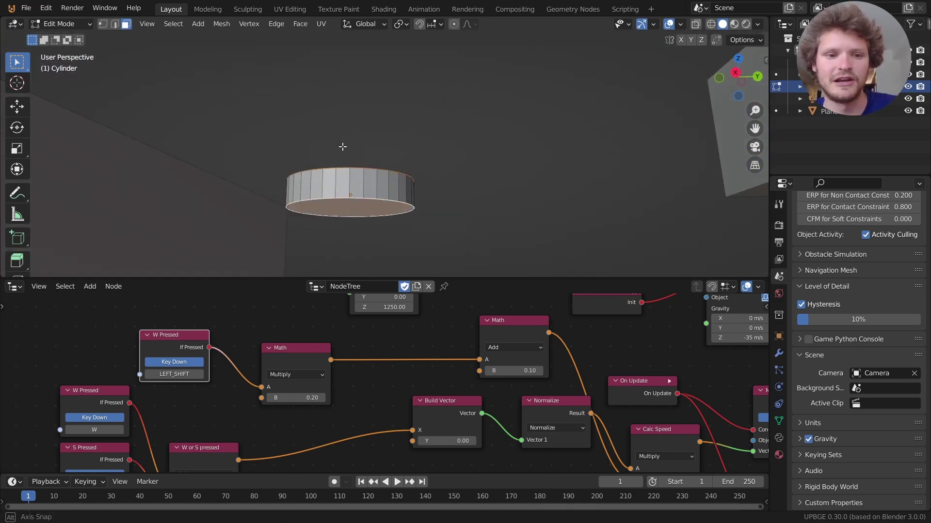
middle_click_drag(343, 147, 357, 213)
key("i")
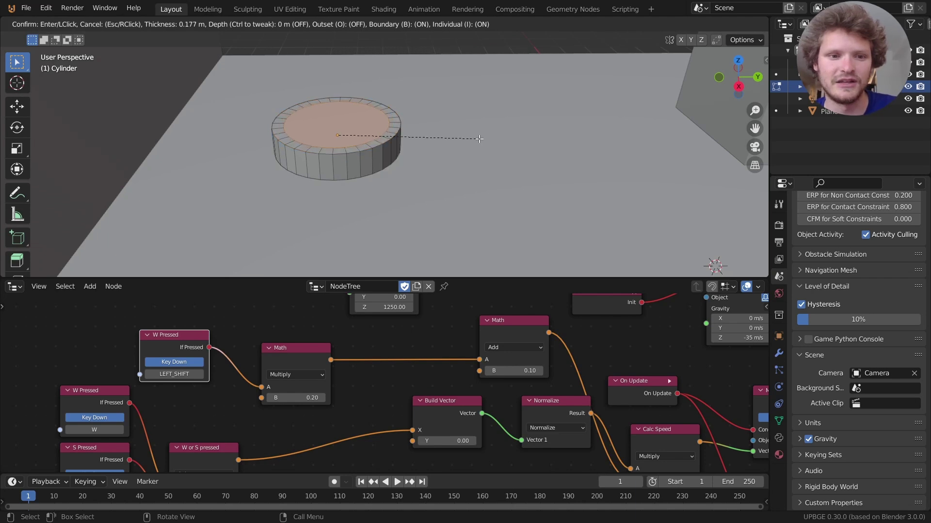
left_click(478, 139)
Step: Extrude both inset faces inward along their normals by about 0.09 m to form the coin's raised rim, and return to Object Mode
middle_click_drag(320, 110, 337, 151)
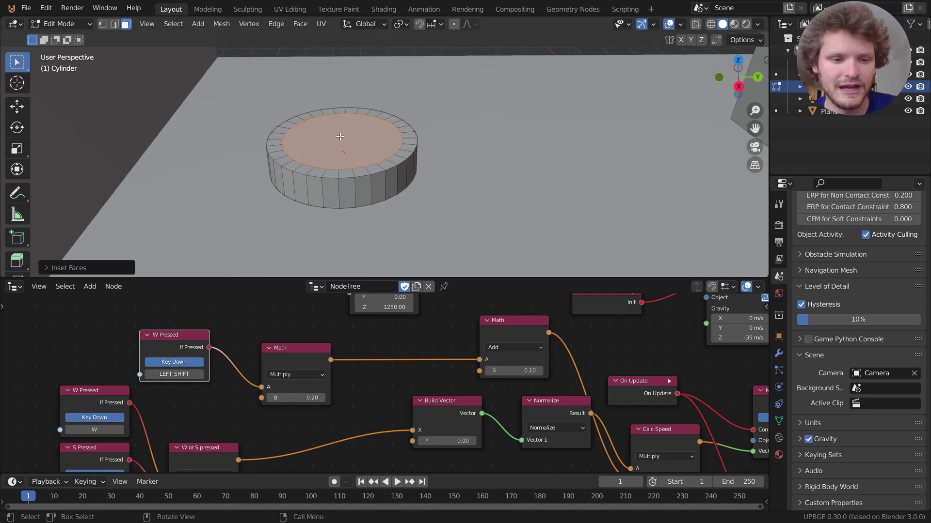
key("alt+e")
left_click(337, 149)
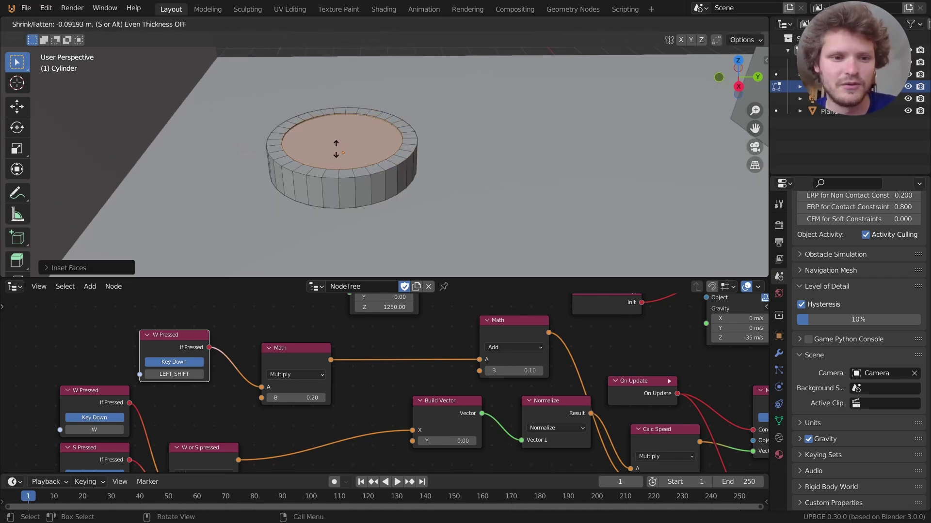
left_click(337, 156)
key("Tab")
Step: Rotate the coin 90° in the right orthographic view so it stands upright
scroll(339, 156, "down", 3)
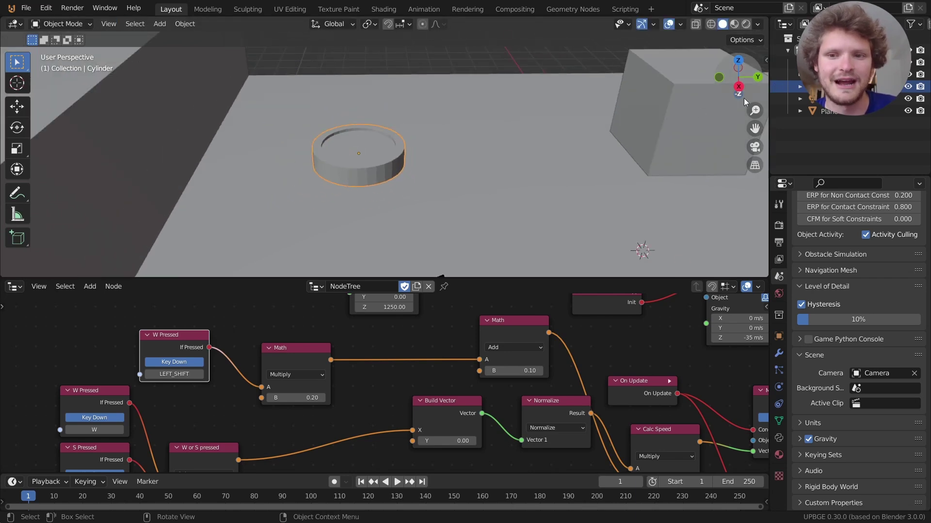
left_click(738, 88)
type("r90")
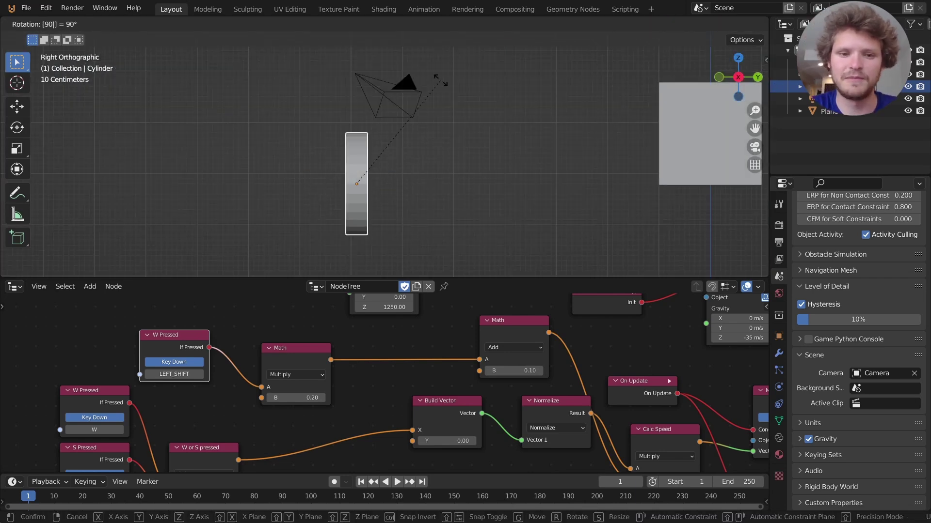
key("Return")
middle_click_drag(441, 87, 398, 131)
scroll(405, 146, "down", 5)
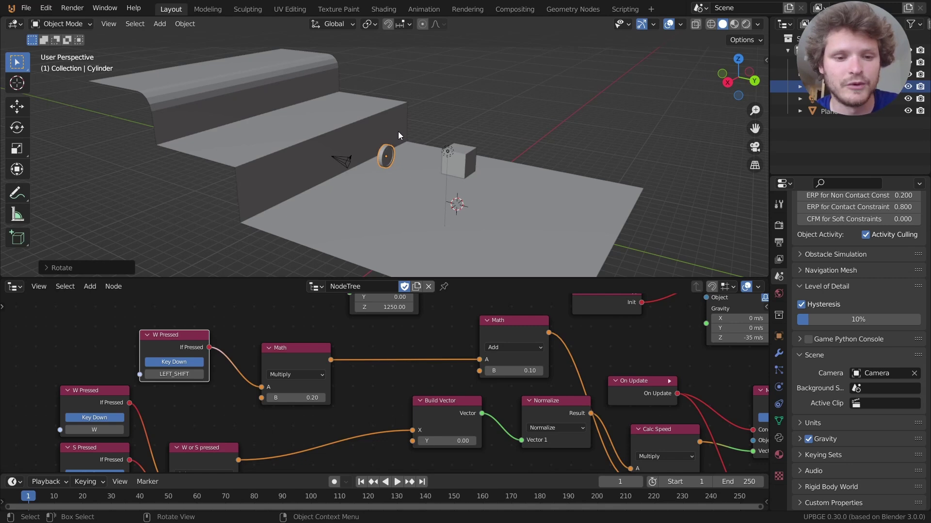
Step: Create a new logic node tree and name it "coin"
left_click(418, 287)
double_click(355, 287)
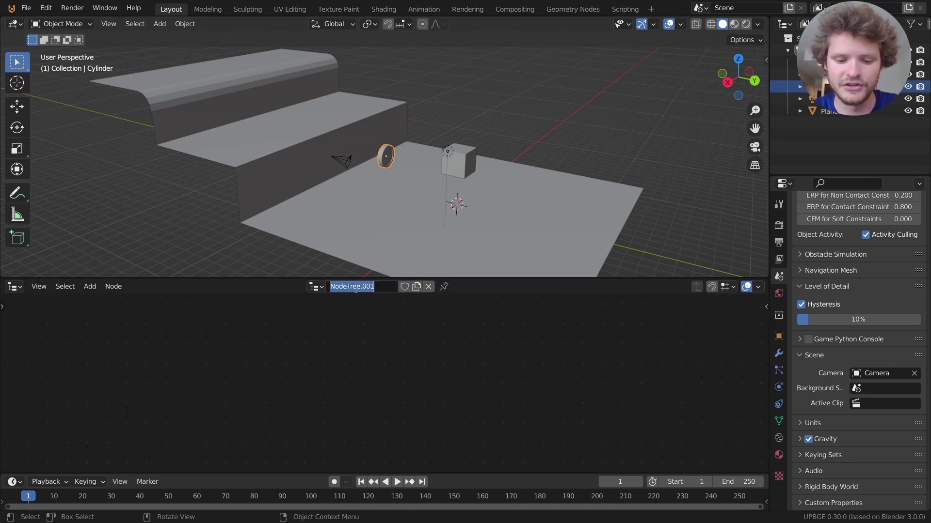
type("coion")
key("Return")
double_click(355, 287)
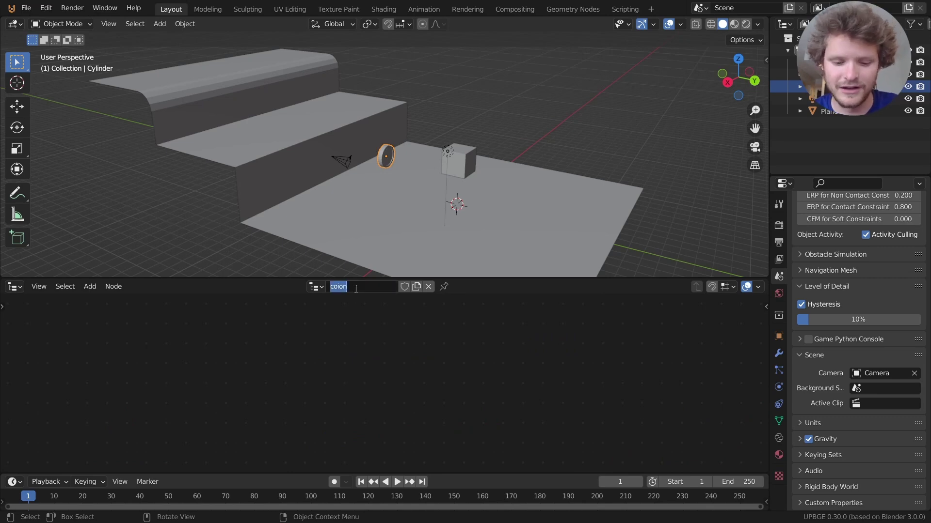
type("coin")
key("Return")
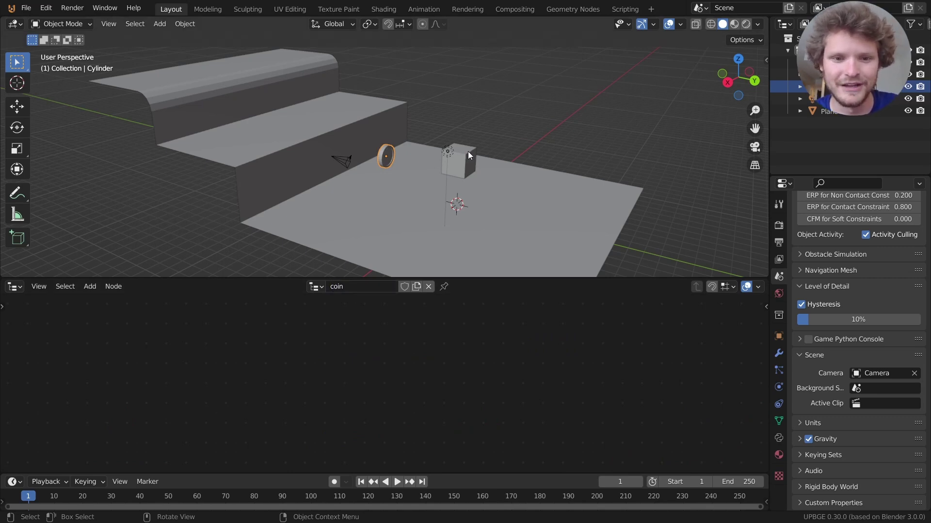
Step: Select the cube, display its existing logic tree NodeTree, and rename that tree "character"
left_click(469, 154)
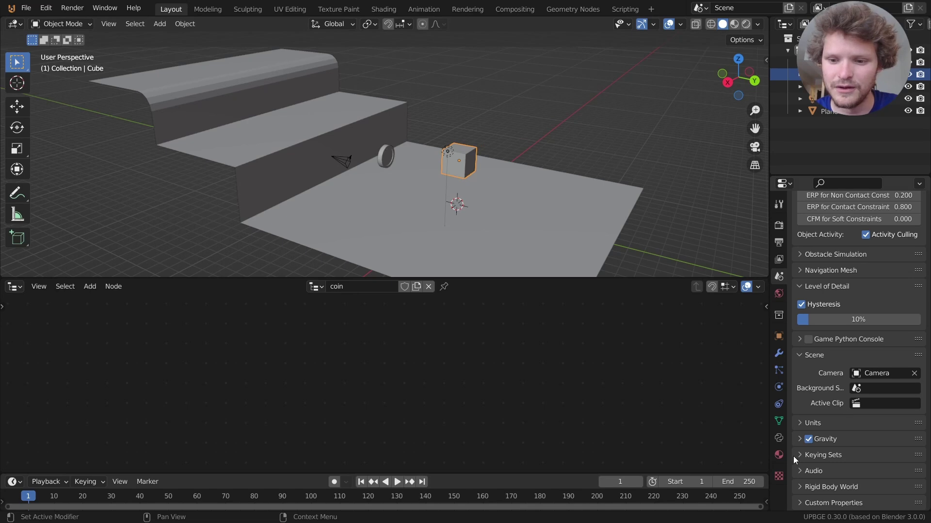
left_click(779, 437)
left_click(316, 286)
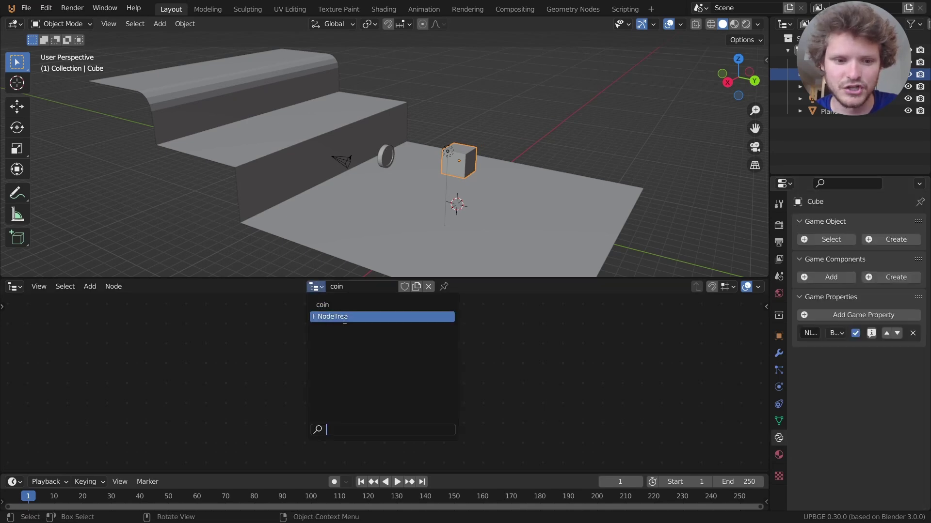
left_click(330, 317)
double_click(358, 286)
type("charac")
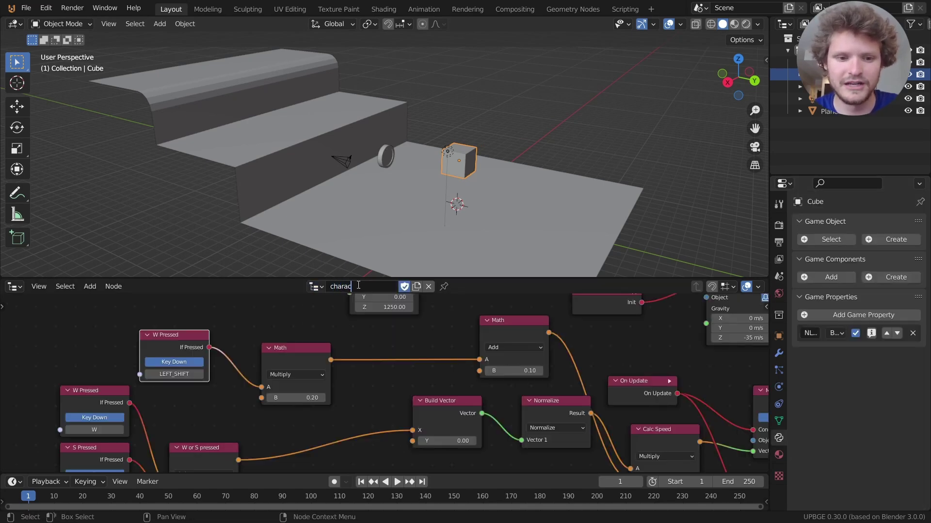
type("ter")
key("Return")
Step: Select the coin cylinder, switch to the coin node tree, and apply the tree to the selected object
left_click(385, 156)
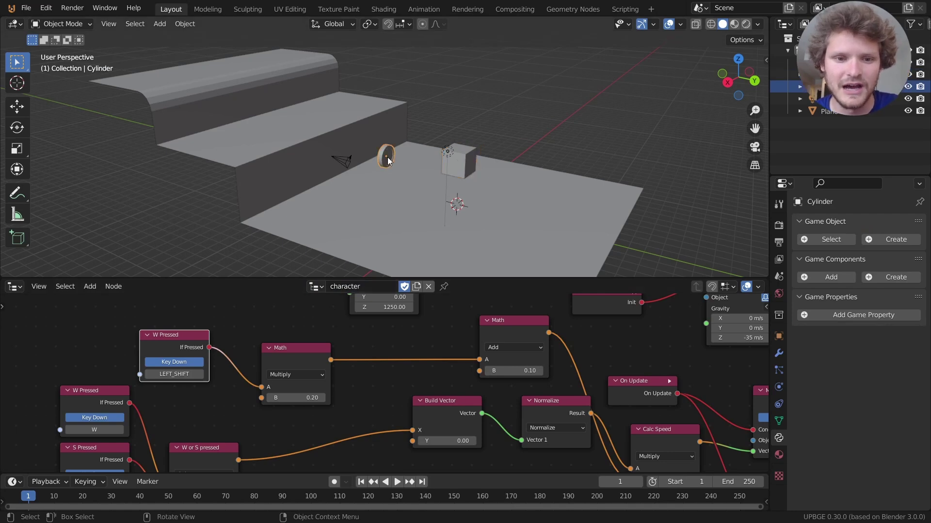
left_click(316, 287)
left_click(330, 318)
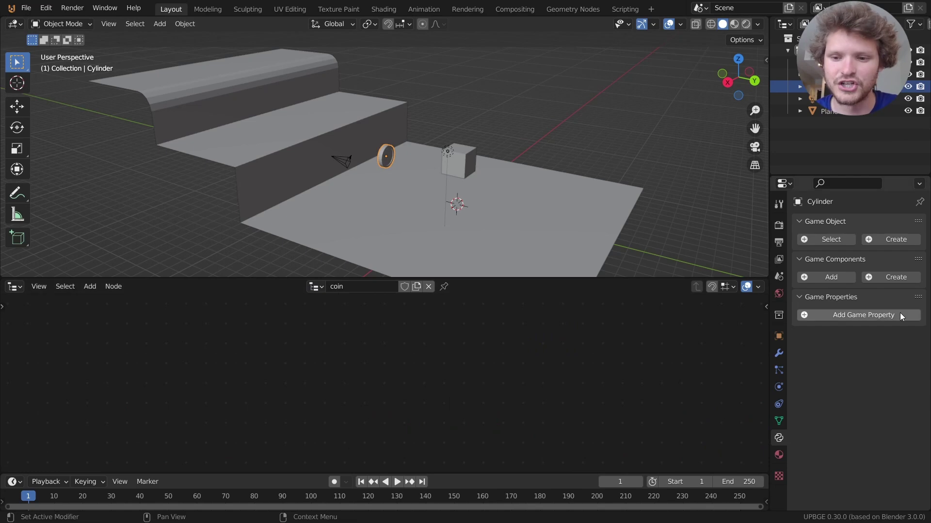
key("n")
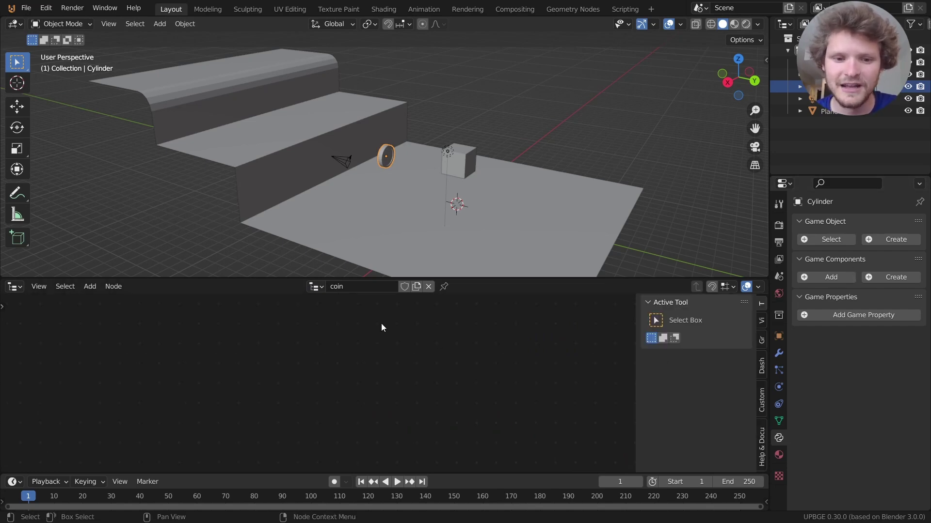
left_click(763, 364)
left_click(675, 325)
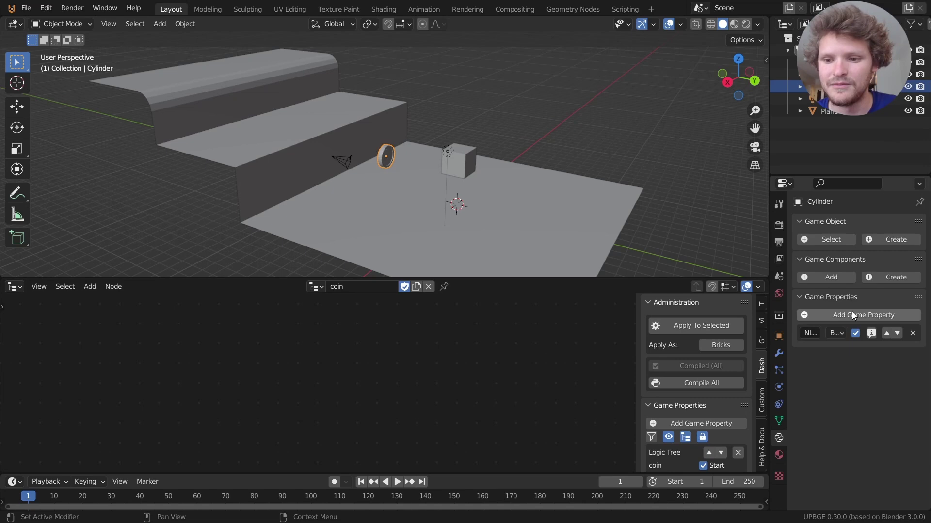
Step: Run the game to check the cube and the new coin together, and stop it
key("p")
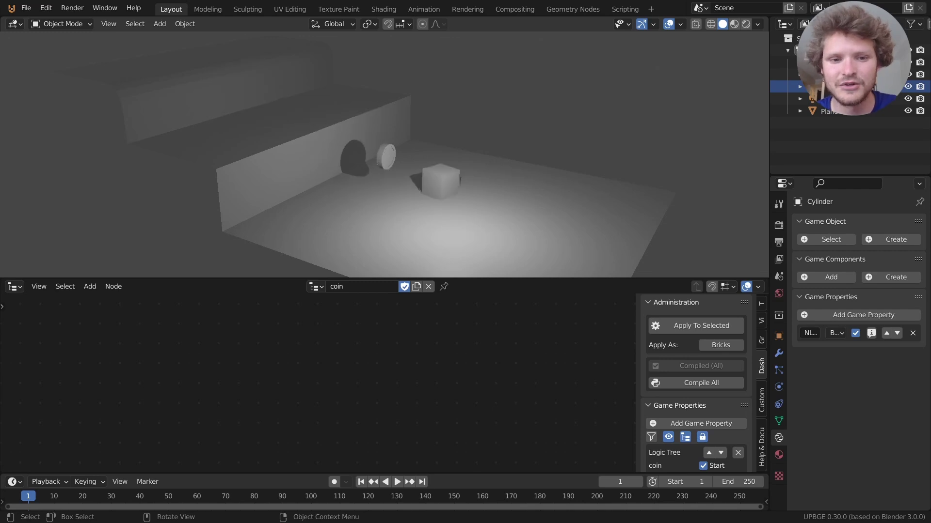
key("Escape")
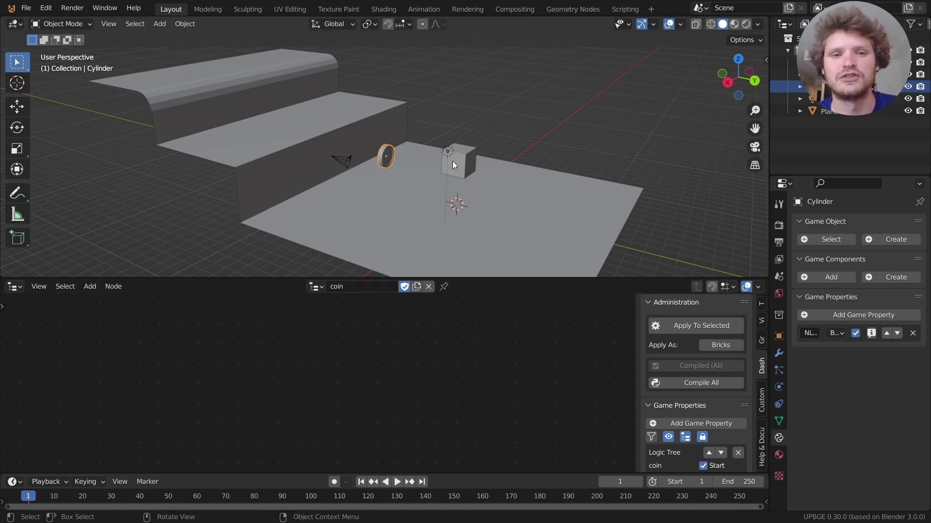
middle_click_drag(424, 174, 433, 194)
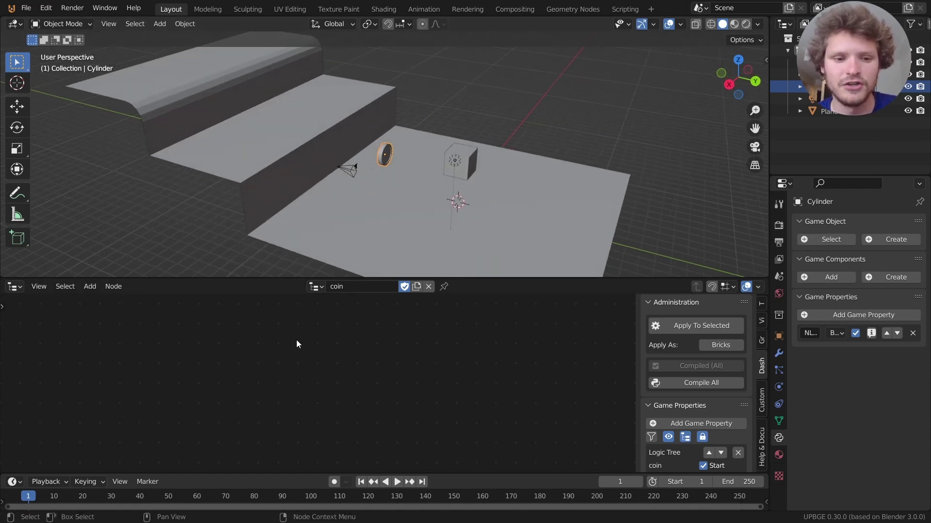
Step: Add a Check Distance node to the empty coin logic tree
key("shift+a")
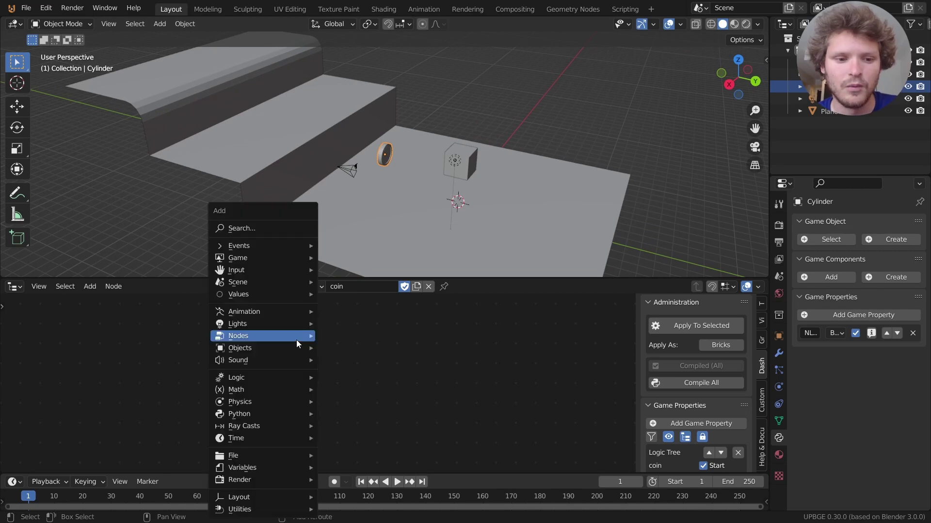
left_click(270, 227)
type("distance")
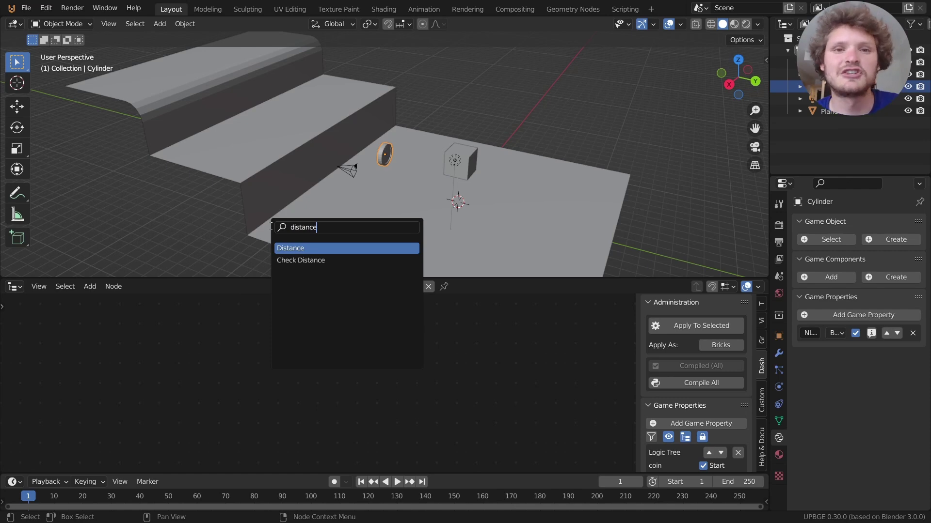
left_click(282, 265)
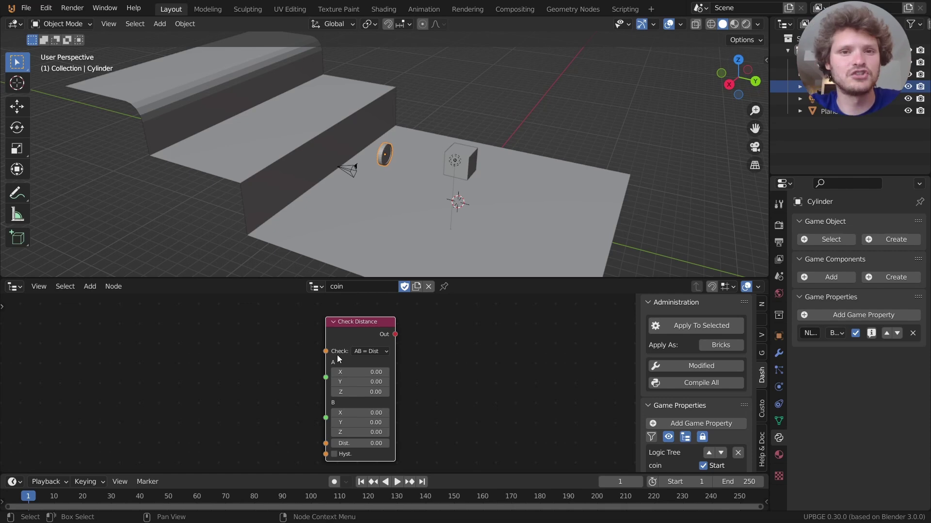
middle_click_drag(271, 362, 347, 348)
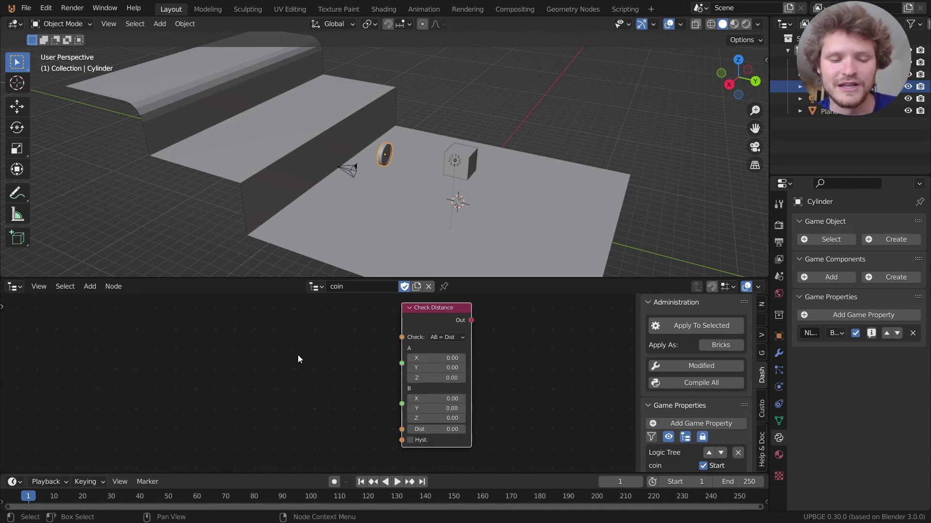
Step: Add a Get Position / Rotation / Scale etc. node to the left of the Check Distance node
key("shift+a")
left_click(249, 232)
type("get p")
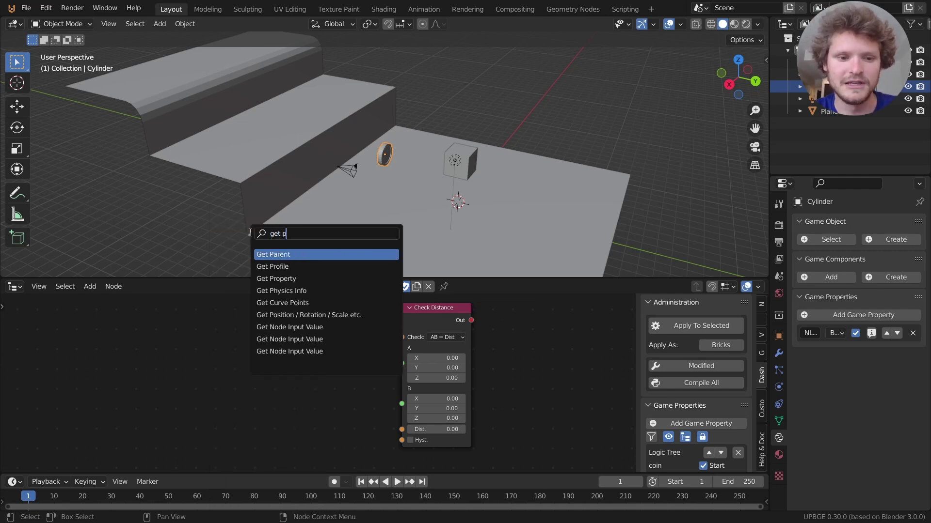
type("os")
key("Return")
left_click(248, 394)
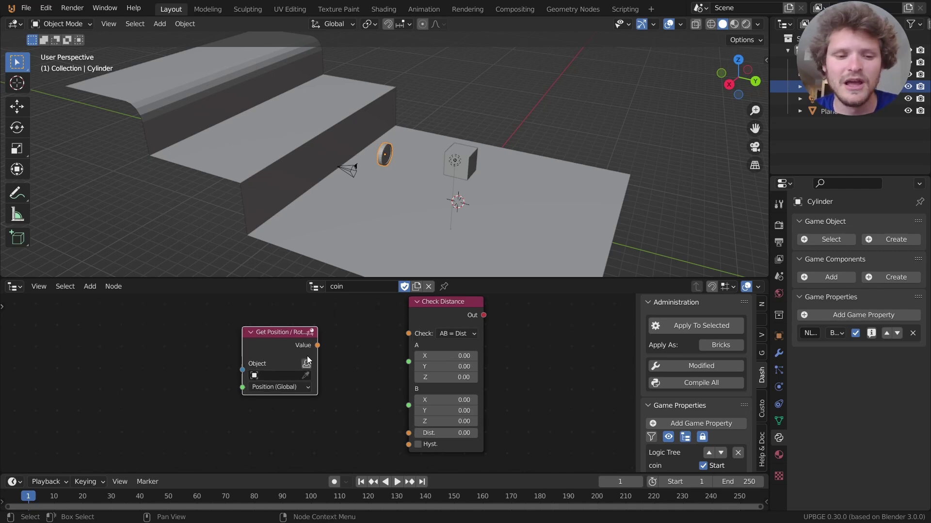
Step: Make the Get Position node read from the tree's owner and connect its Value to input A of Check Distance
scroll(307, 357, "up", 2)
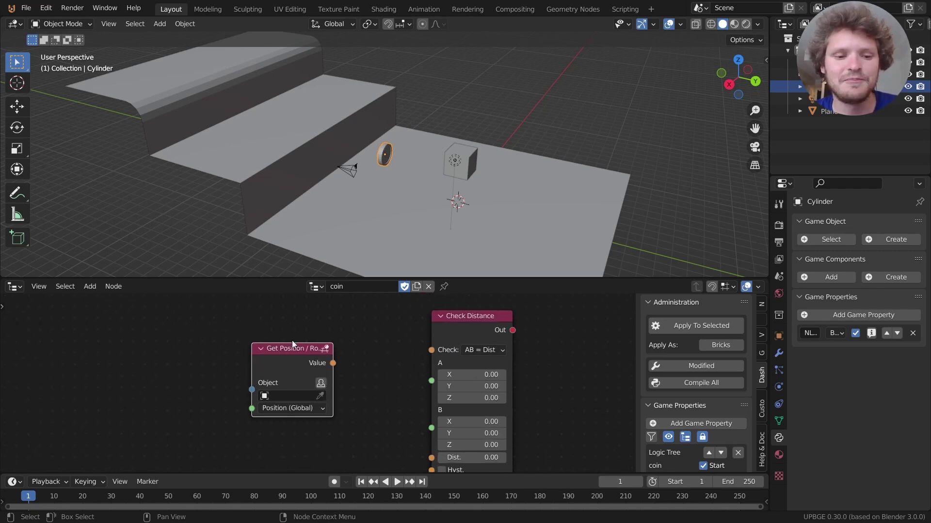
left_click(320, 383)
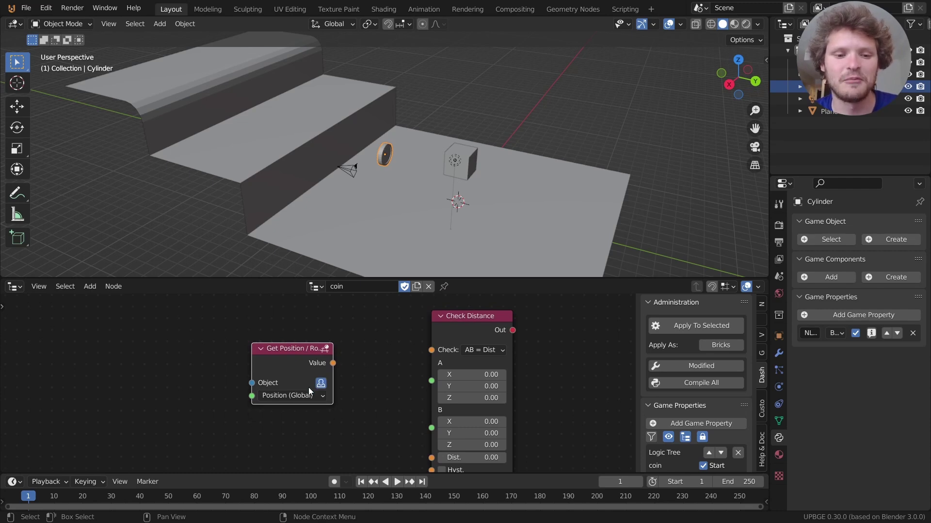
left_click(321, 383)
left_click(322, 383)
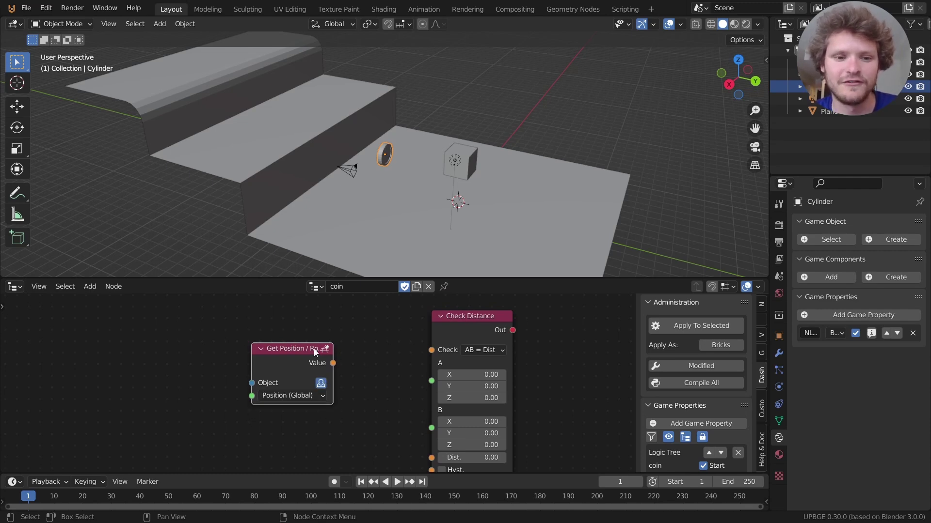
left_click_drag(332, 363, 431, 380)
Step: Duplicate the Get Position node below the original, set its object to Cube, and connect its Value to input B of Check Distance
left_click_drag(303, 359, 277, 336)
key("shift+d")
left_click(276, 407)
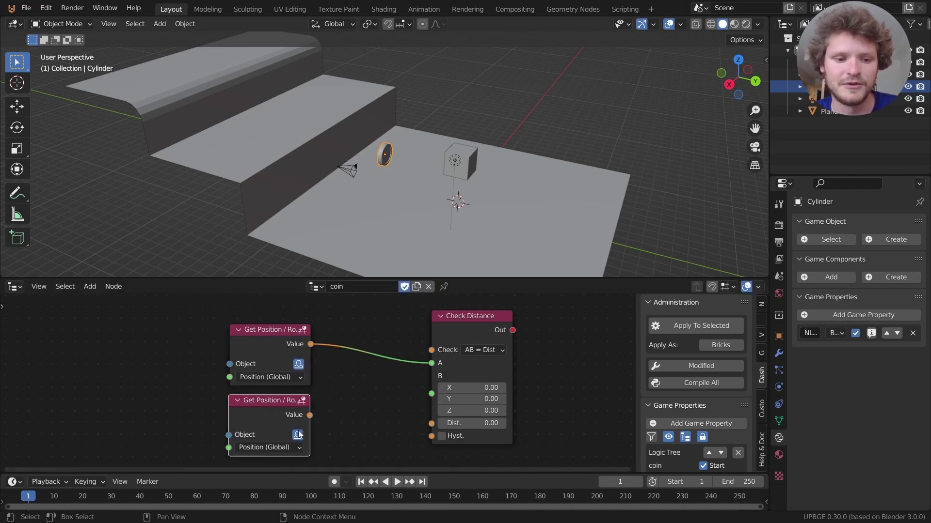
left_click(299, 435)
key("KP_Decimal")
left_click(301, 407)
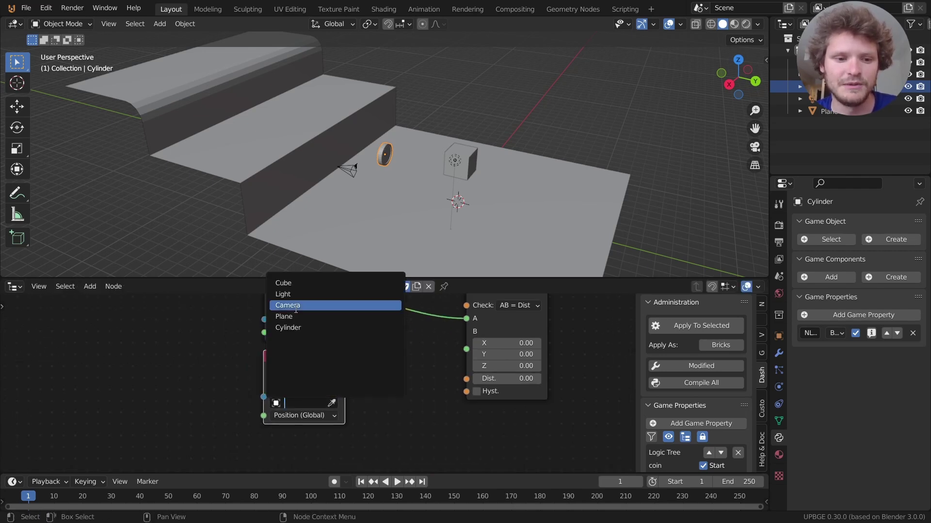
left_click(296, 283)
left_click_drag(344, 371, 466, 349)
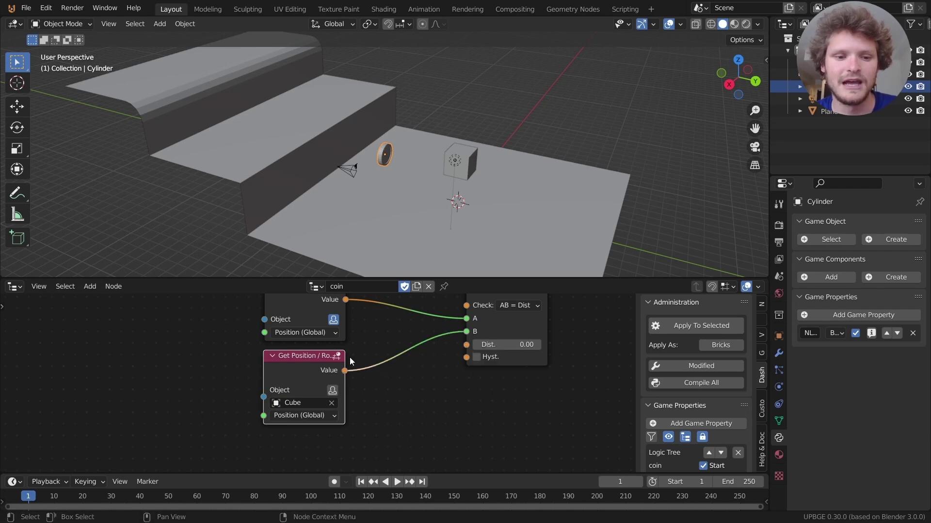
Step: Set the Check Distance comparison to AB < Dist with a distance of 2
key("Home")
left_click(356, 445)
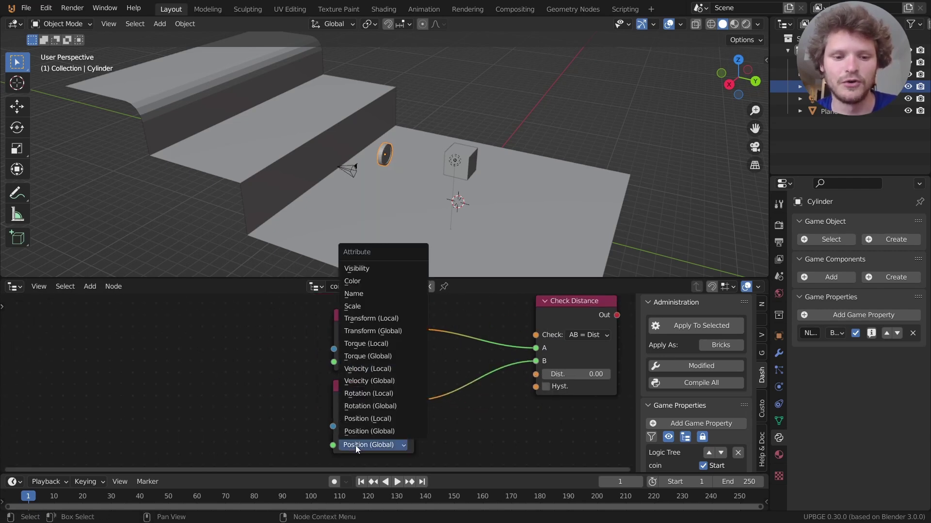
middle_click_drag(450, 340, 332, 373)
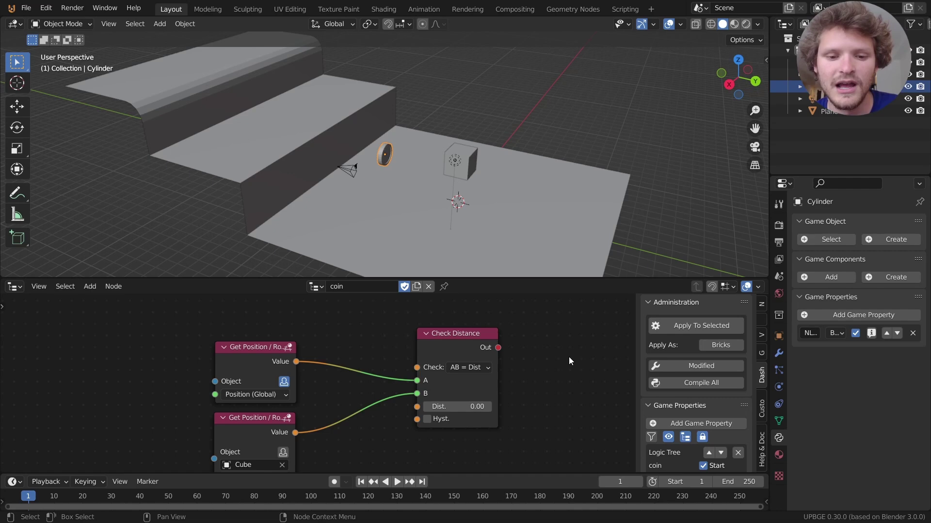
left_click(457, 368)
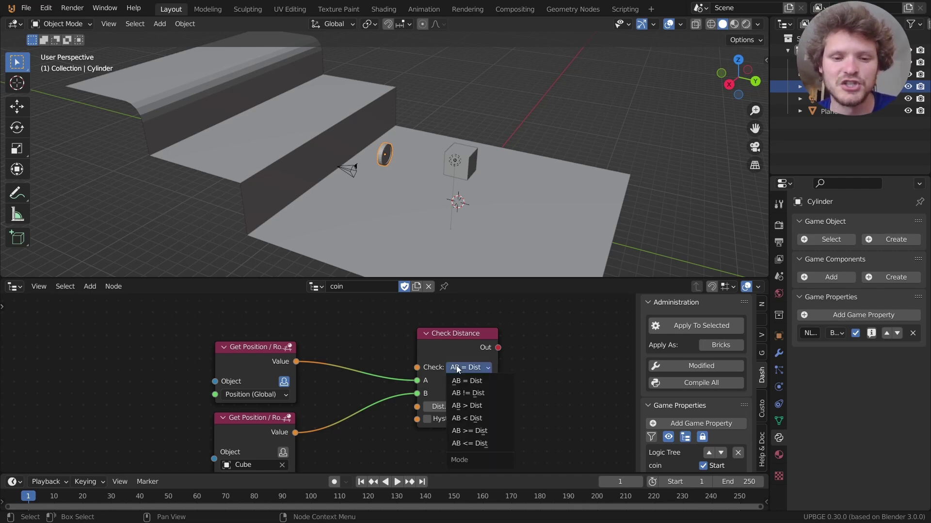
left_click(481, 418)
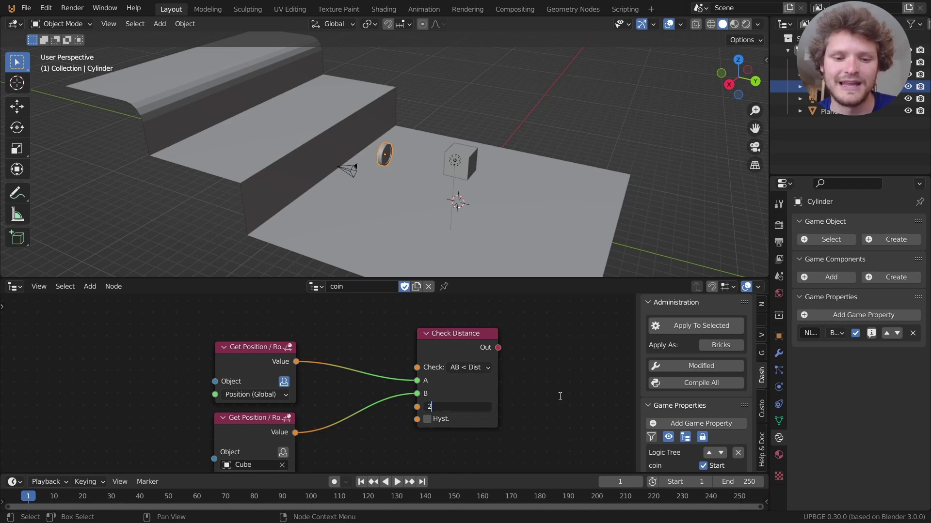
Step: Run the game, move the cube beside the coin to judge the trigger distance, and stop it
key("p")
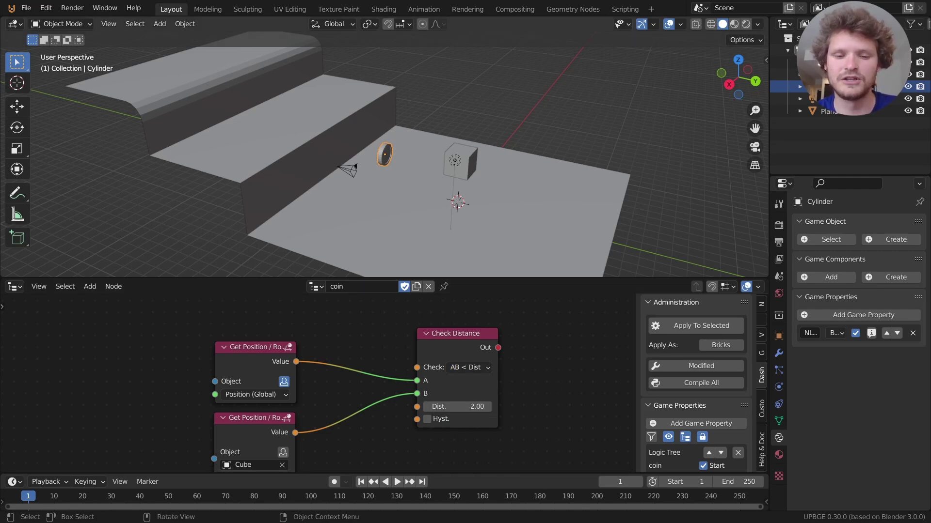
key("a")
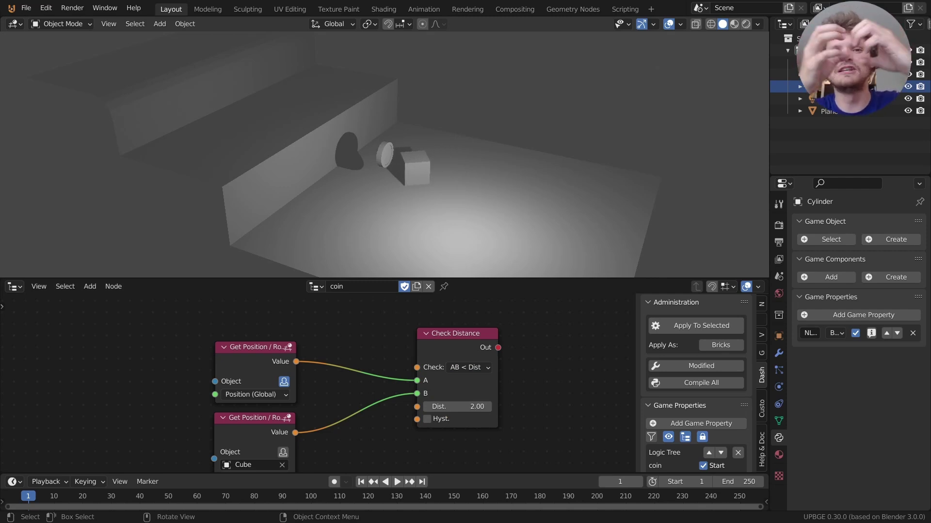
key("Escape")
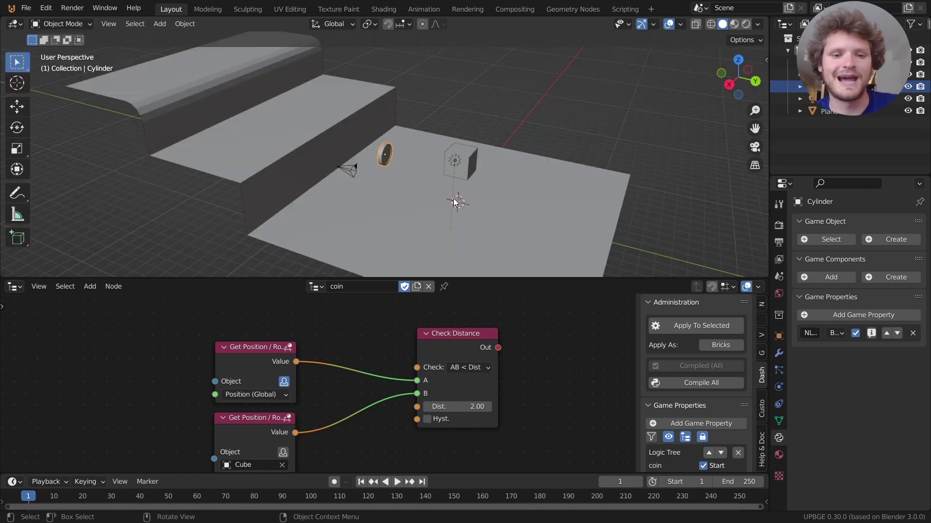
Step: Add a Set Visibility node set to Not Visible, connect the Check Distance output to its Condition, and target the owner
middle_click_drag(503, 380, 298, 378)
key("shift+a")
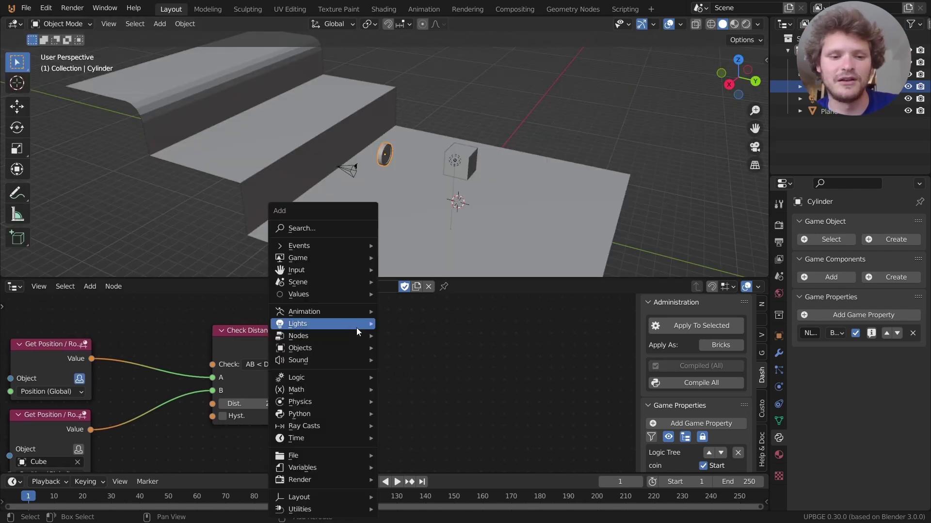
left_click(315, 231)
type("visib")
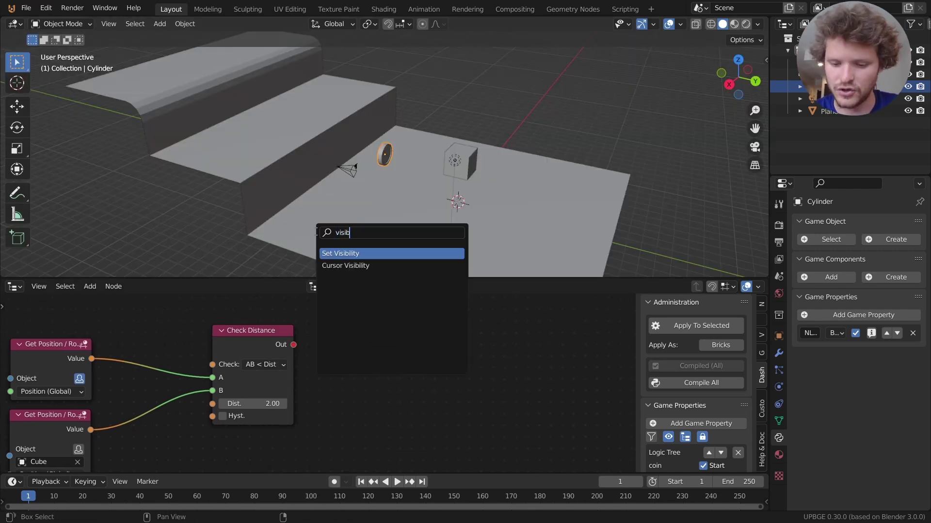
key("Return")
left_click(358, 322)
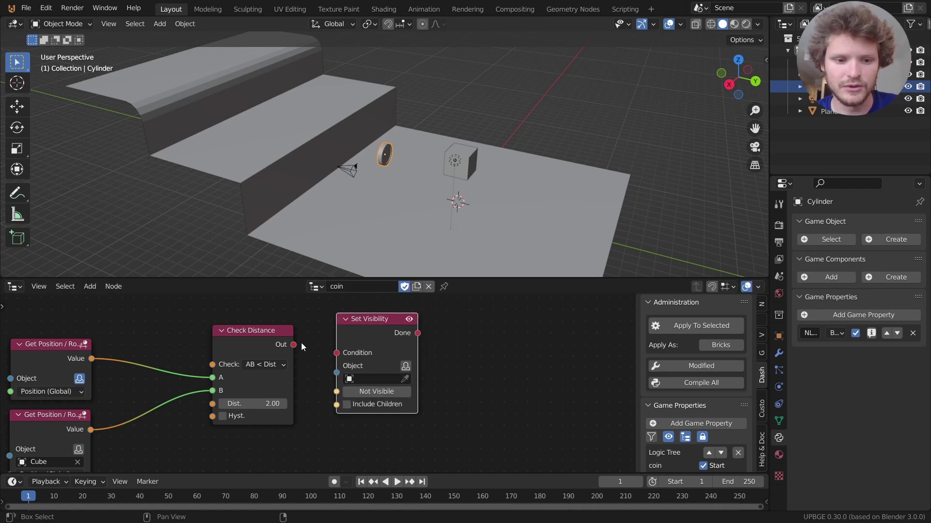
left_click_drag(295, 344, 347, 351)
left_click(406, 367)
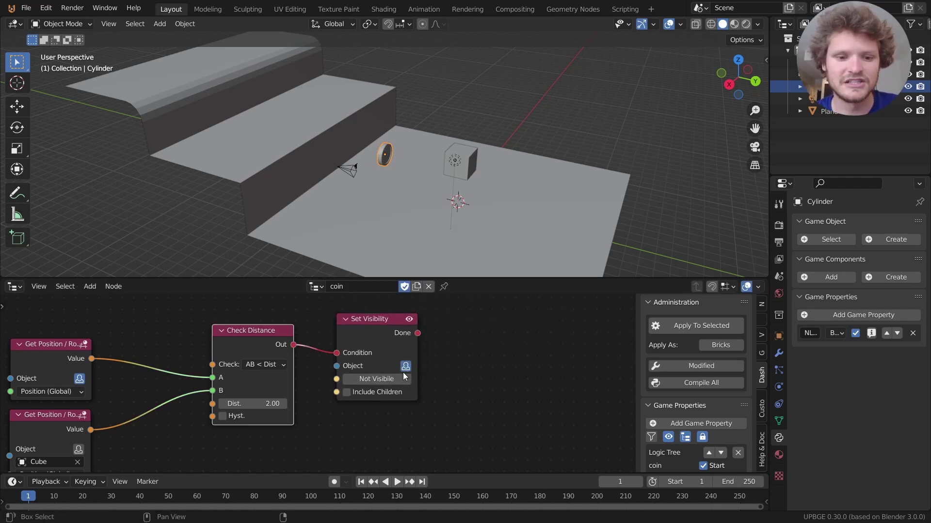
Step: Run the game, move the cube around and against the coin to test the visibility logic, and stop it
key("p")
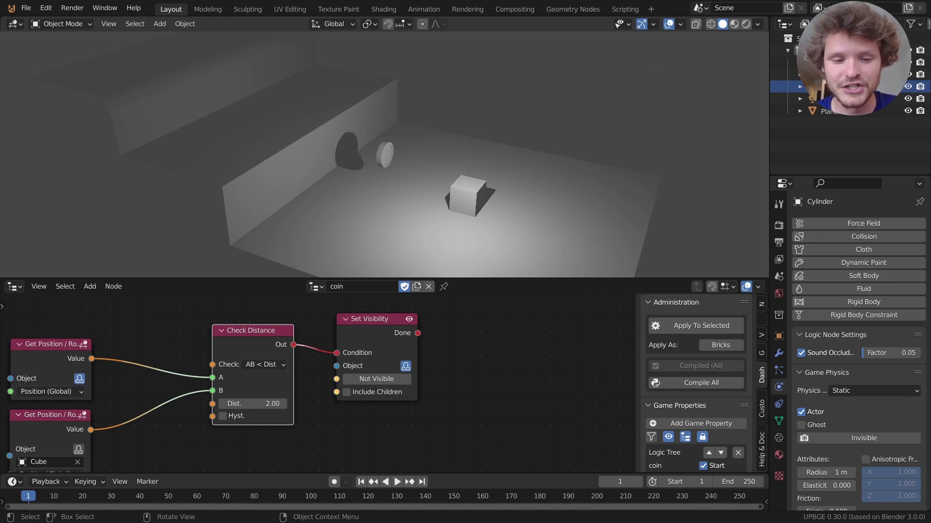
key("a")
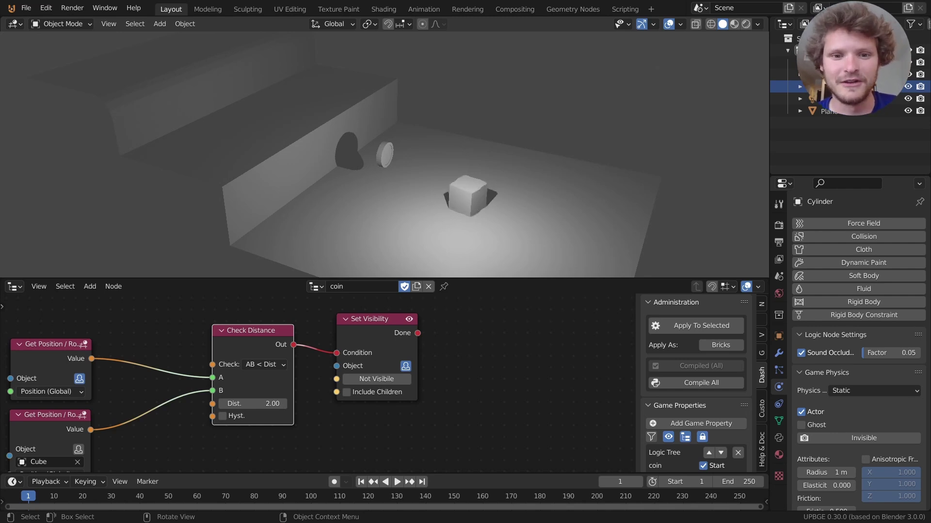
key("w")
key("s")
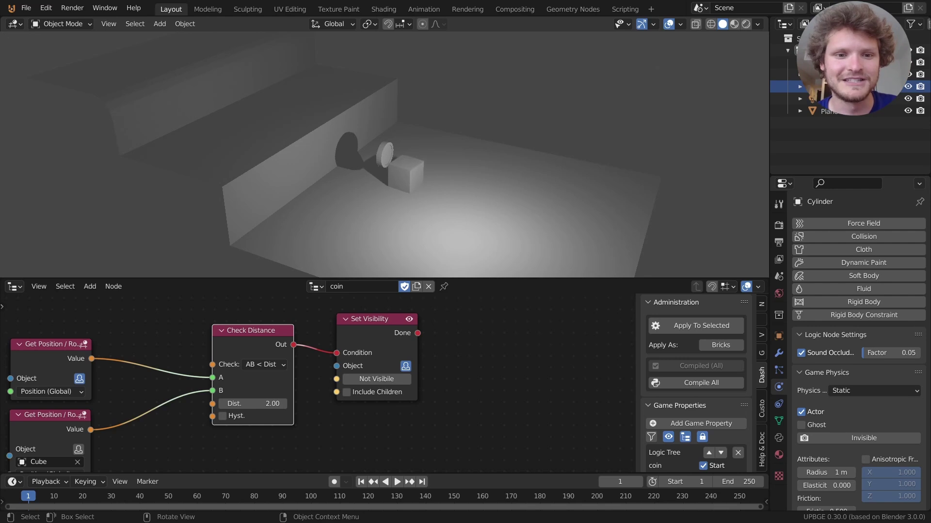
key("a")
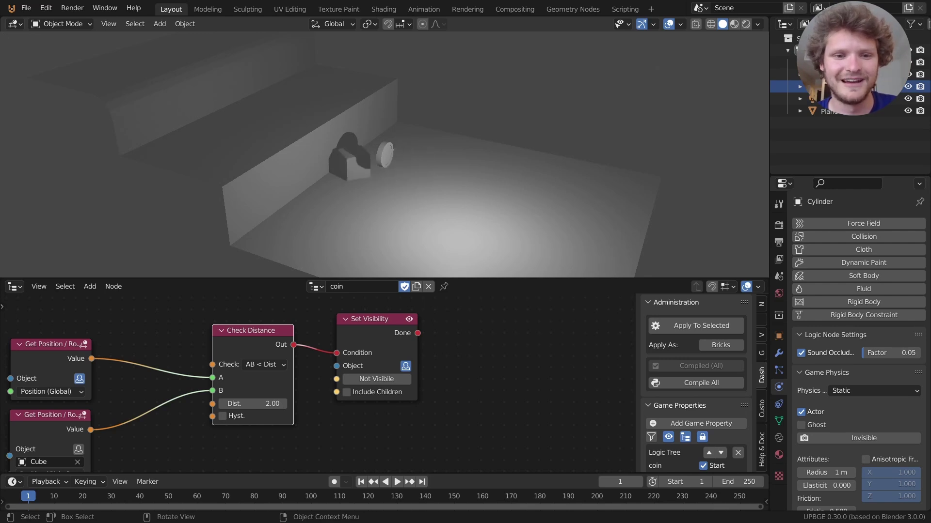
key("d")
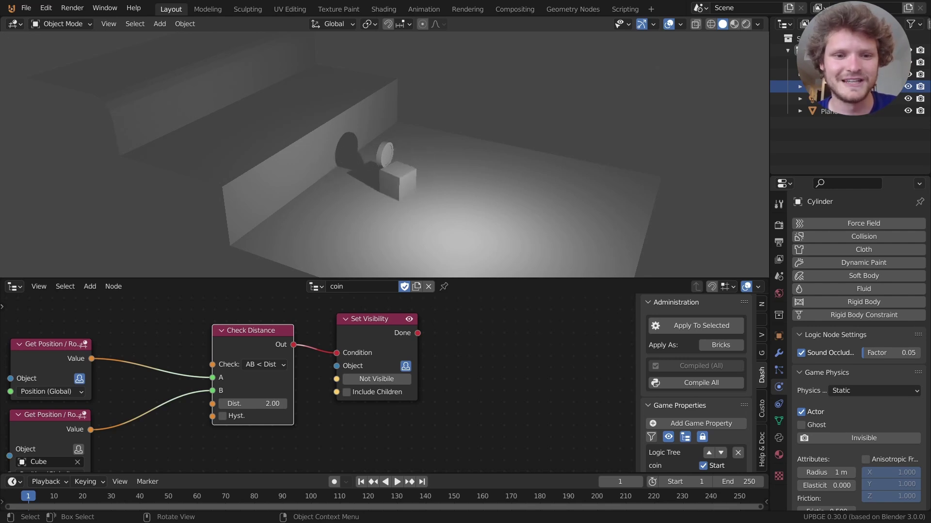
key("d")
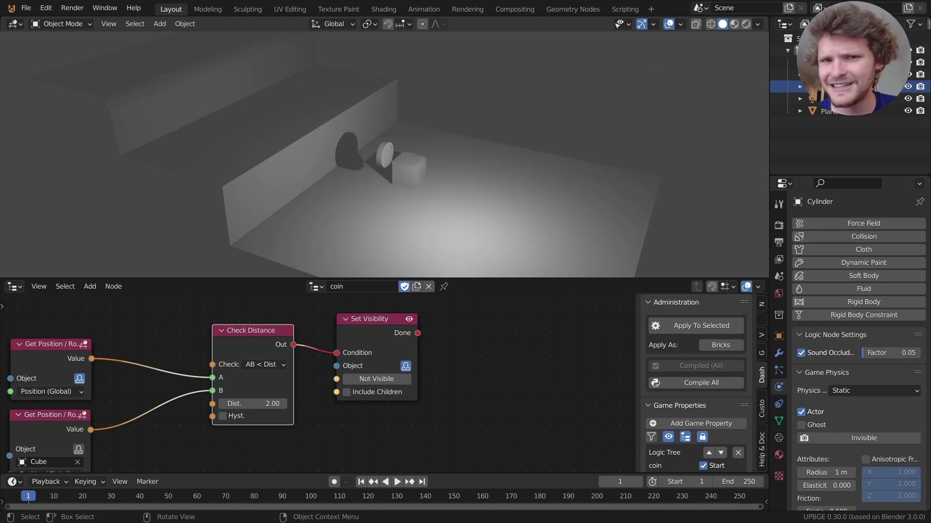
key("Escape")
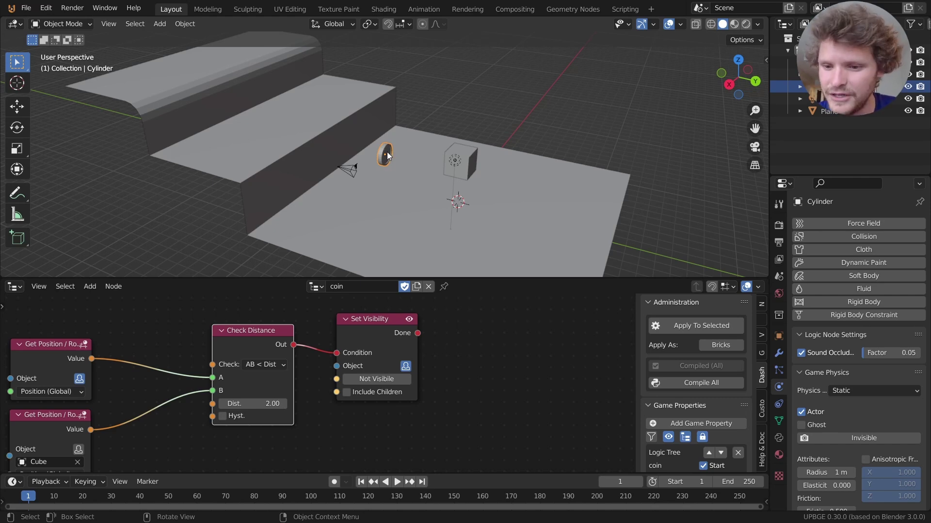
Step: Change the coin cylinder's physics type to No Collision
left_click(855, 393)
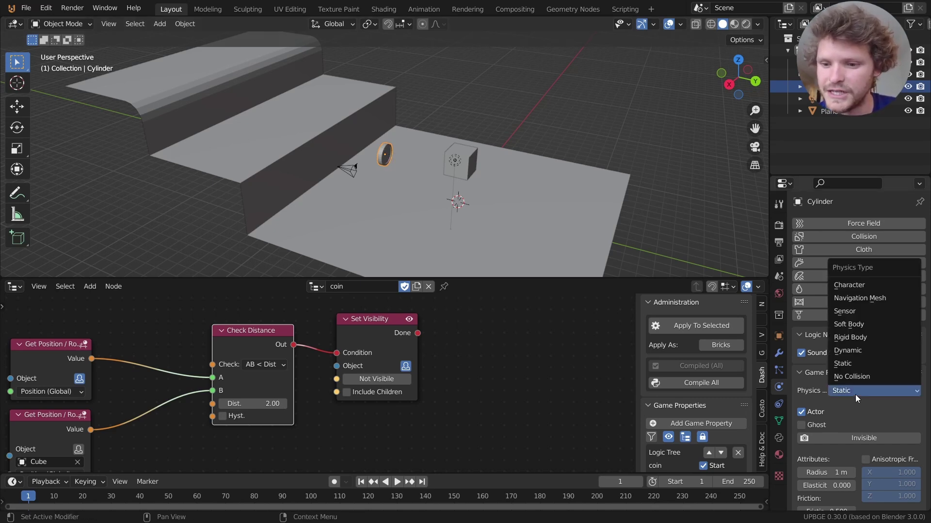
left_click(854, 378)
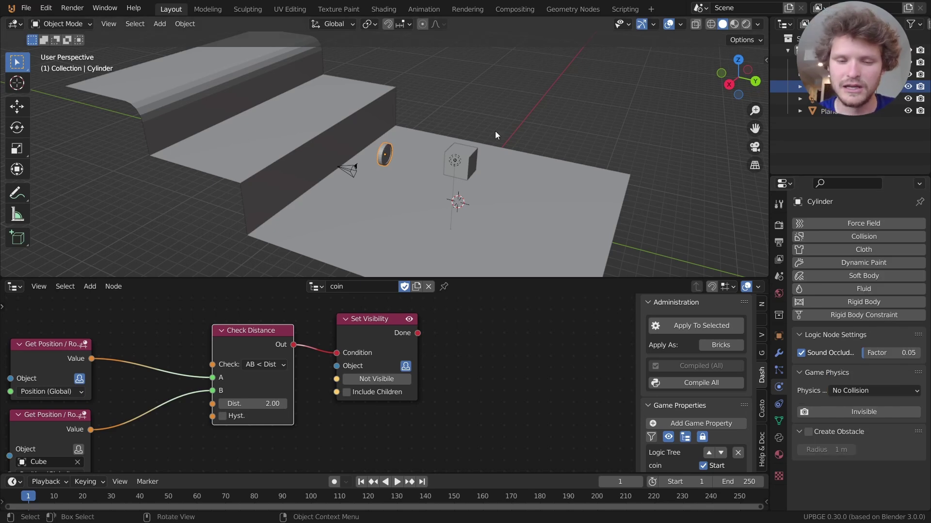
Step: Run the game, move the cube into the coin to test the visibility logic without collision, and stop it
key("p")
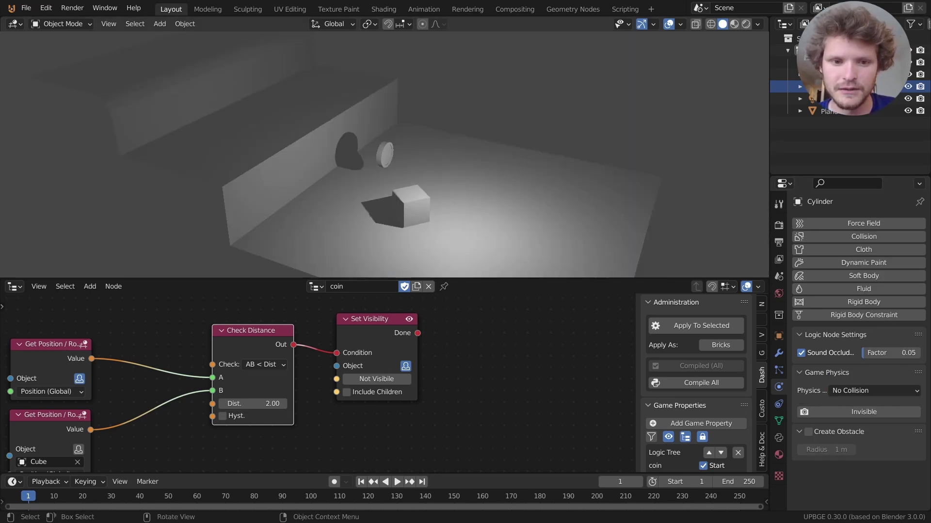
key("Escape")
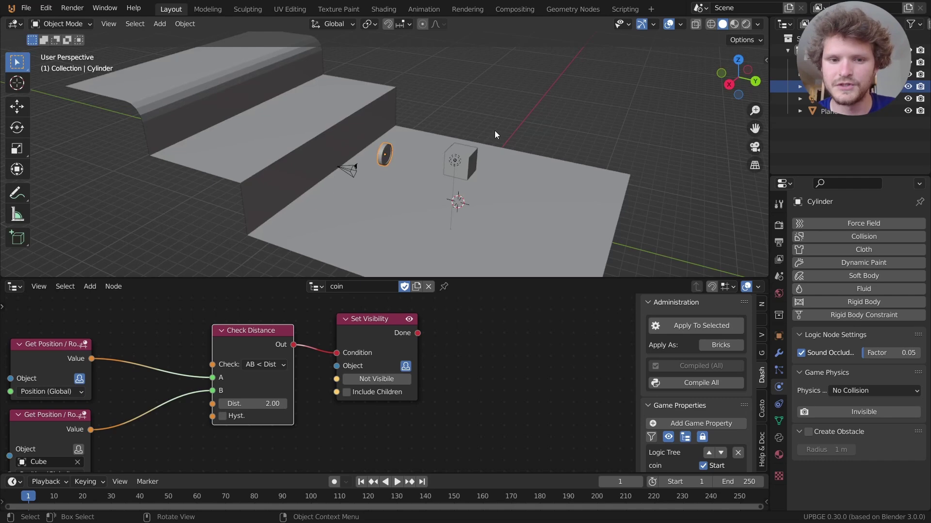
key("p")
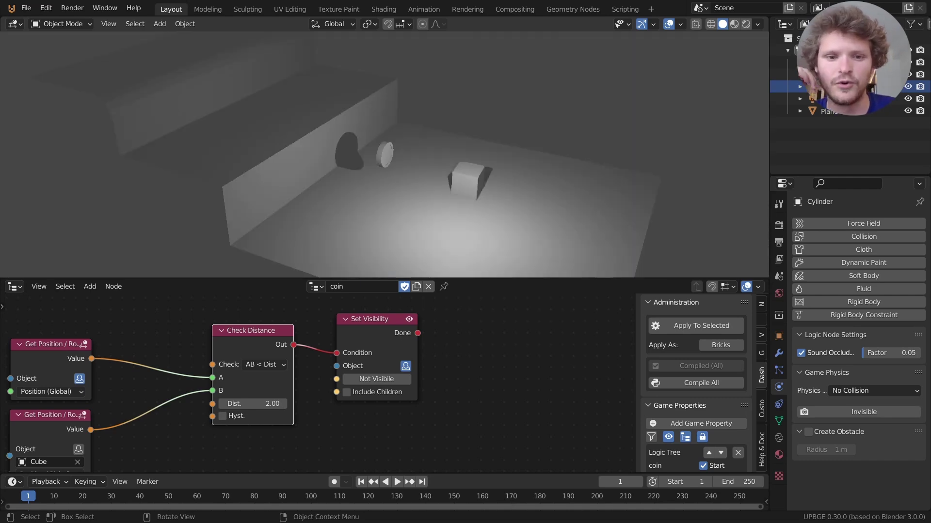
key("w")
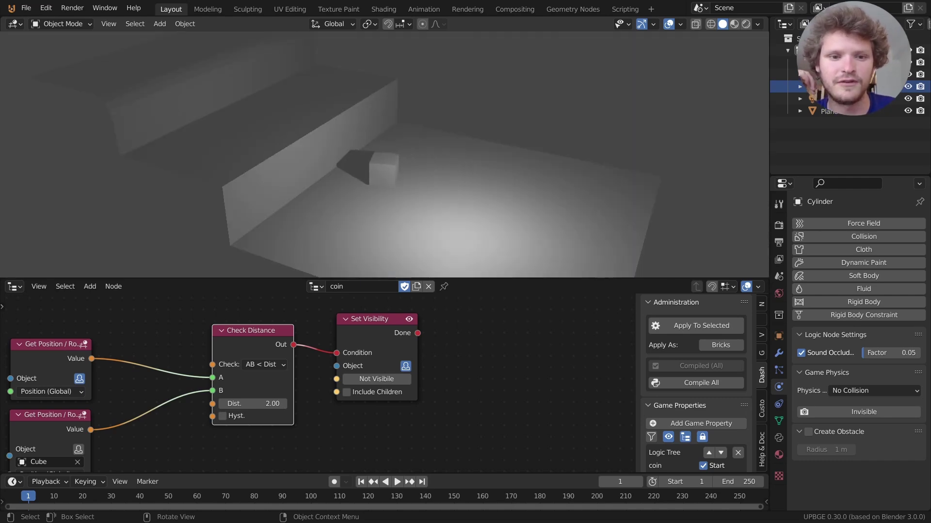
key("Escape")
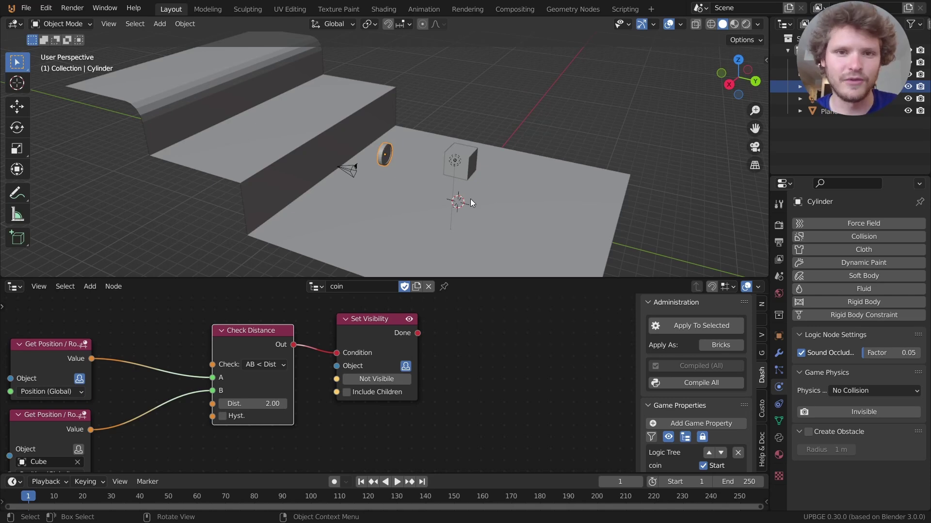
Step: Set the Check Distance node's distance threshold to 4.00
left_click(238, 404)
type("4")
key("Return")
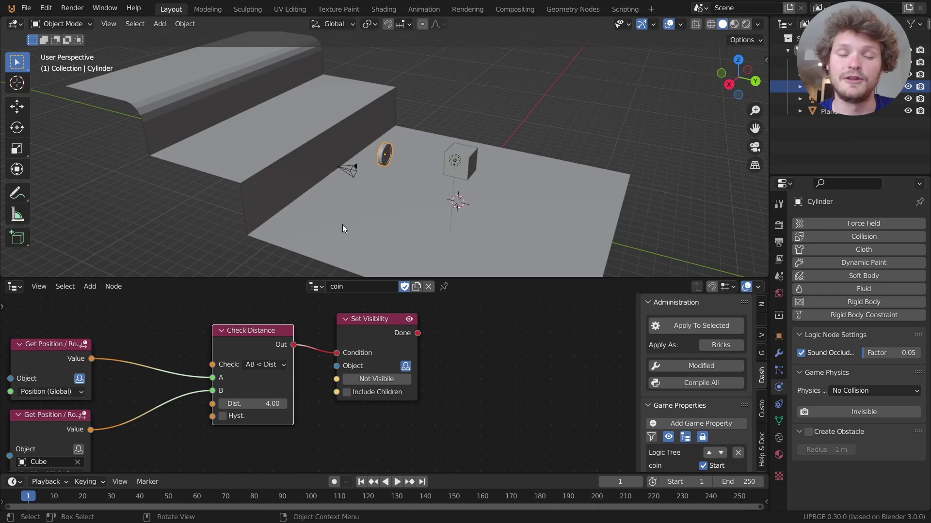
Step: Run the game twice, moving the cube toward the coin to test the larger trigger distance, and stop it
key("p")
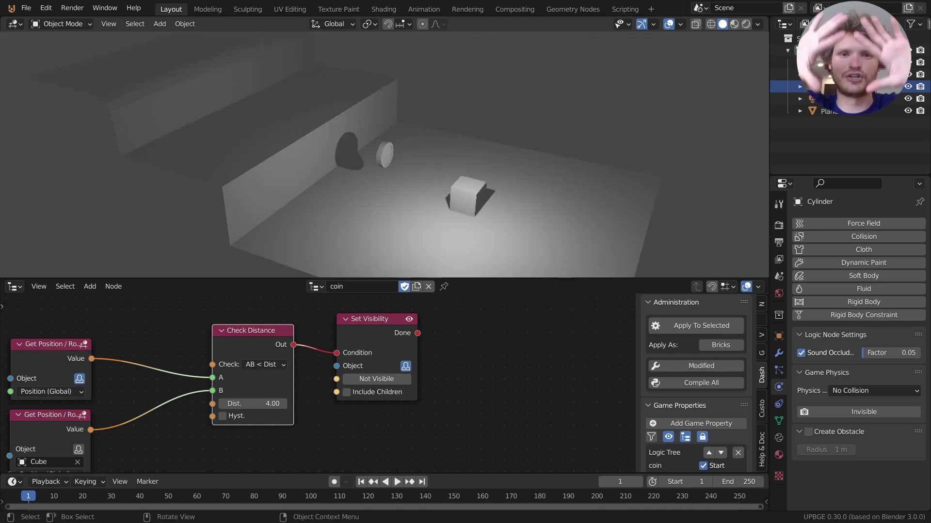
key("a")
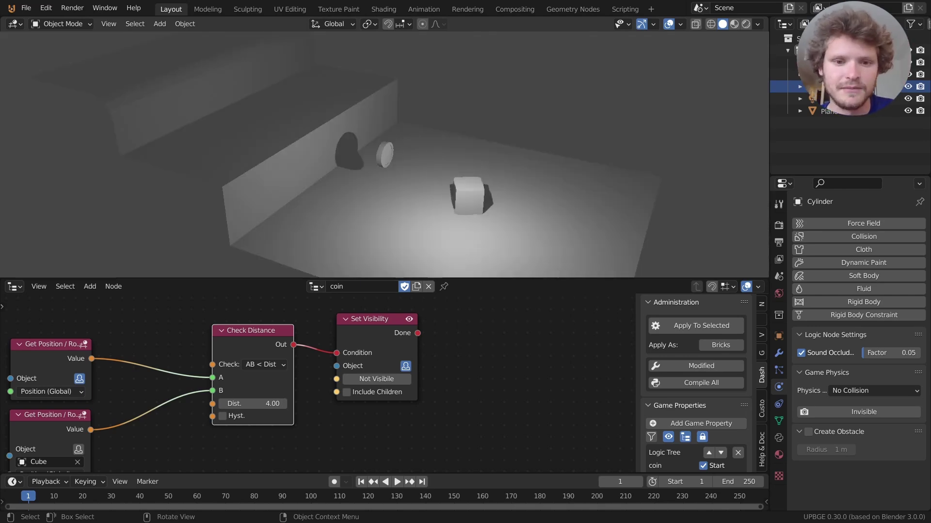
key("w")
key("Escape")
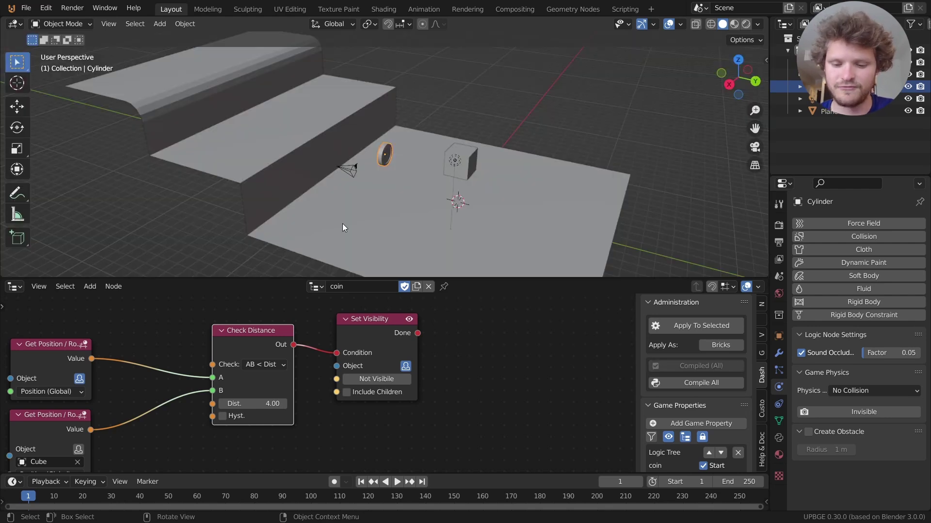
key("p")
key("a")
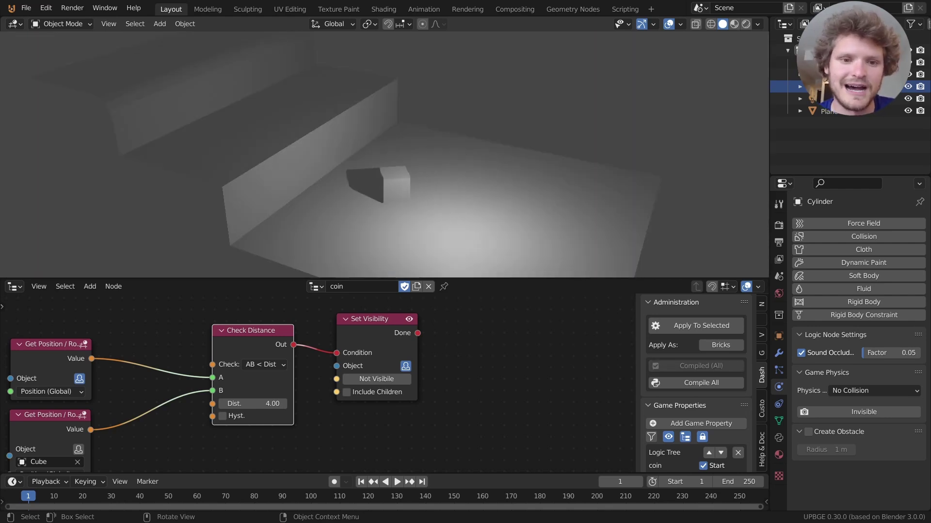
key("Escape")
Step: Delete the Set Visibility node from the coin logic tree
scroll(211, 403, "down", 2)
middle_click_drag(177, 388, 319, 375)
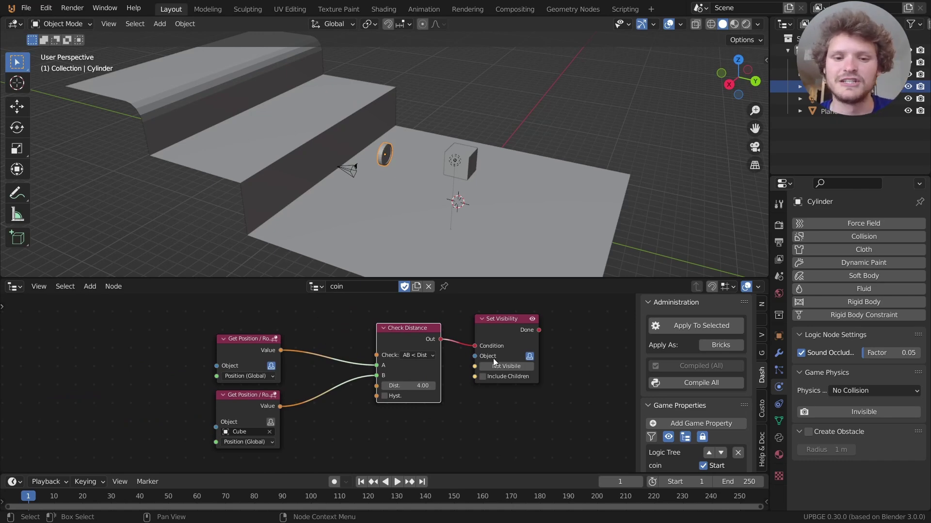
middle_click_drag(493, 359, 381, 371)
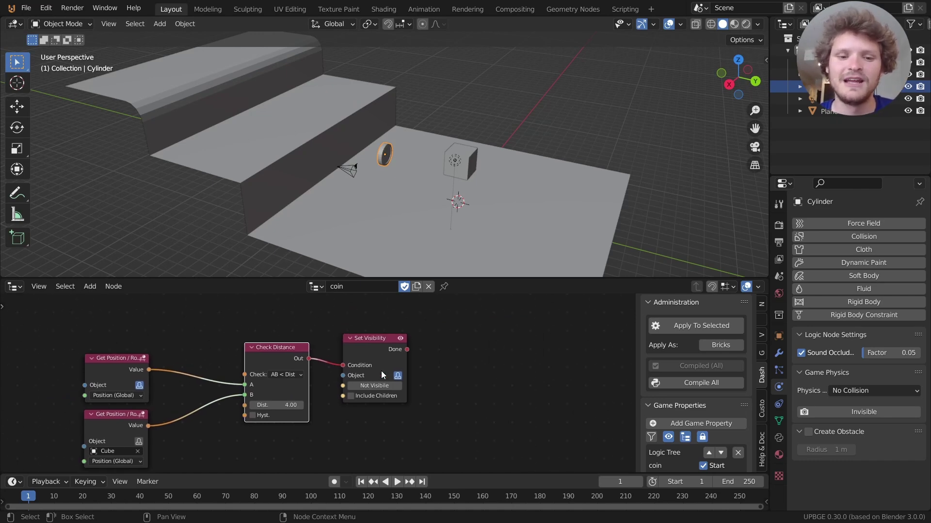
left_click(379, 342)
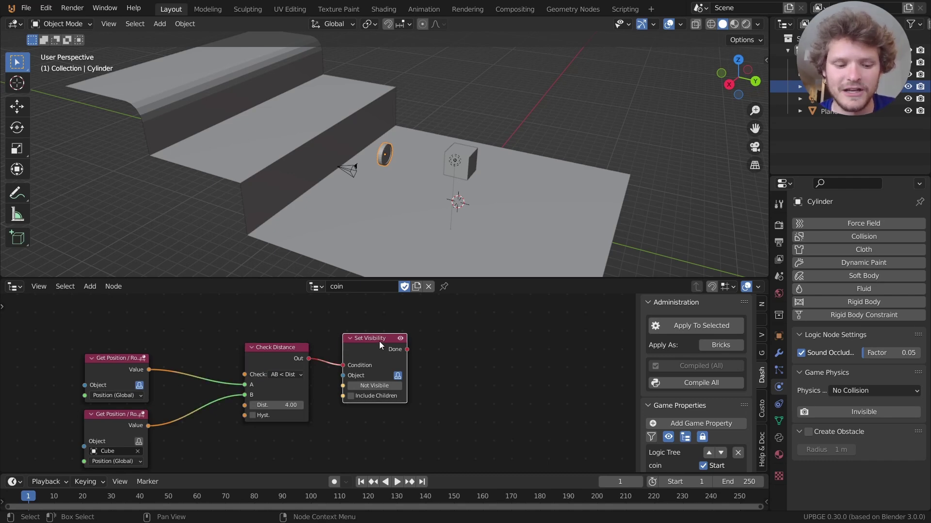
key("x")
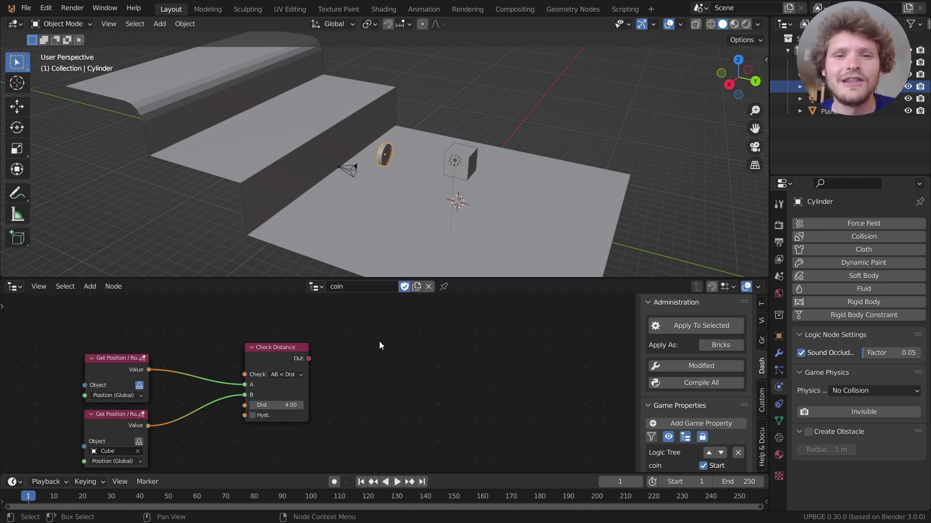
Step: Add a Move To node driven by the Check Distance output as its Condition, with the owner as its Object
key("shift+a")
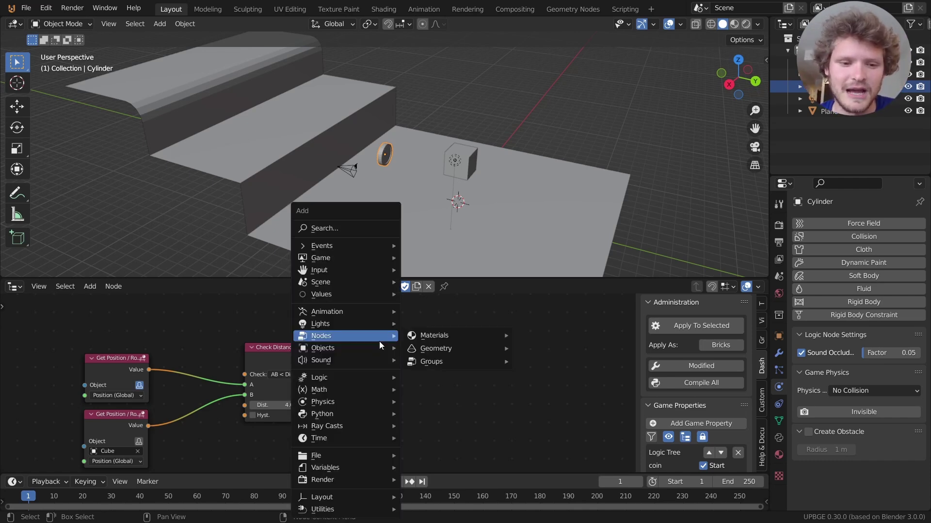
mouse_move(356, 349)
mouse_move(477, 149)
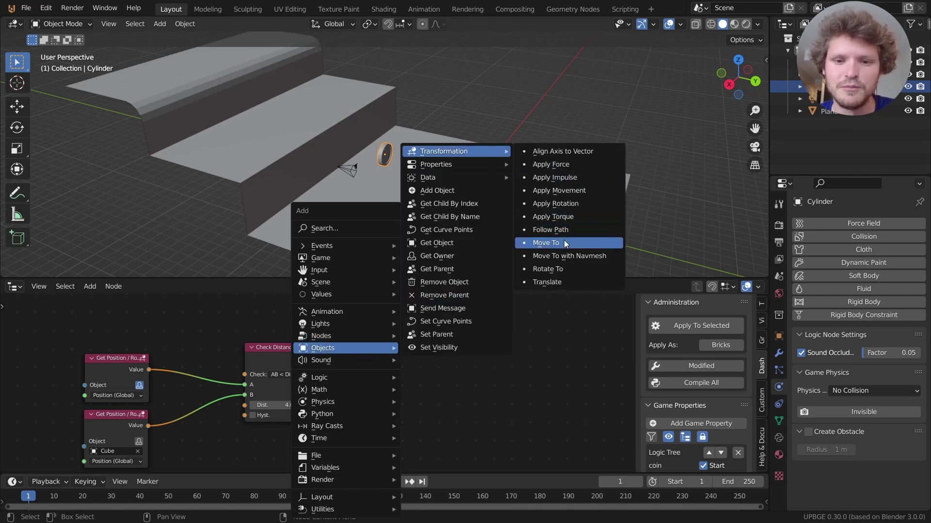
left_click(548, 242)
left_click(350, 321)
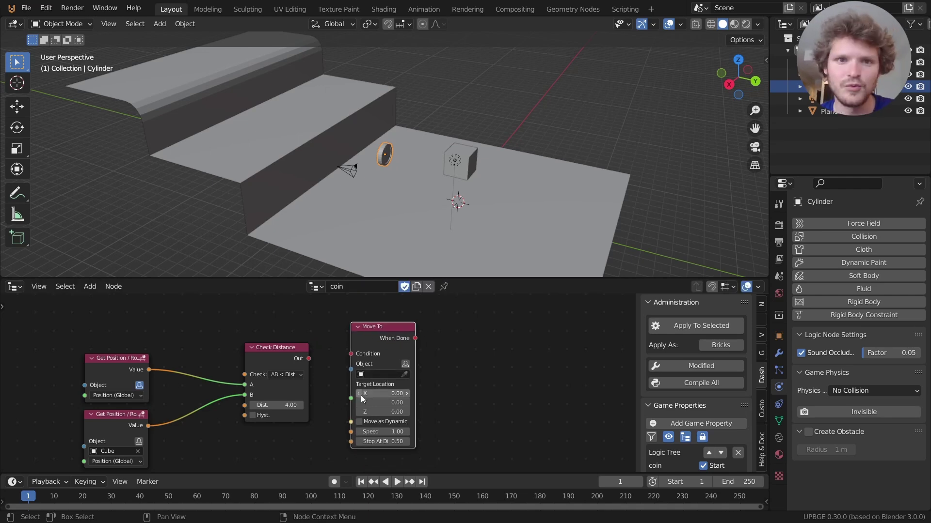
left_click_drag(309, 359, 351, 354)
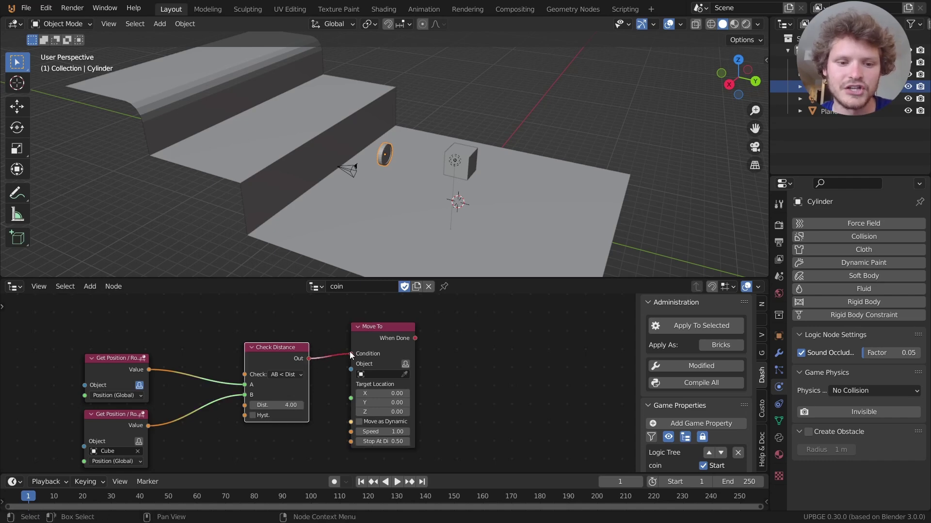
left_click(405, 364)
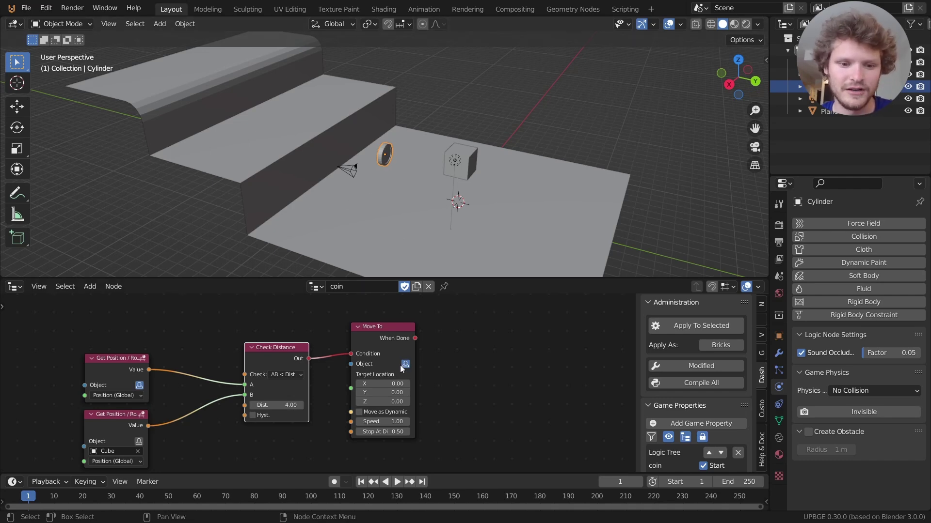
Step: Connect the Cube's position value to the Move To node's Target Location, space out the nodes, and test the coin's movement in the game
middle_click_drag(289, 404, 373, 373)
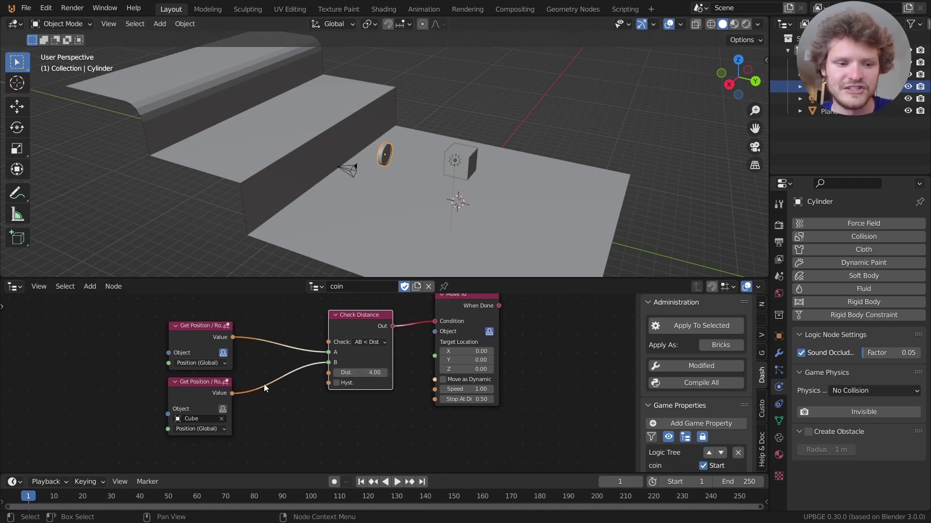
left_click_drag(231, 391, 435, 356)
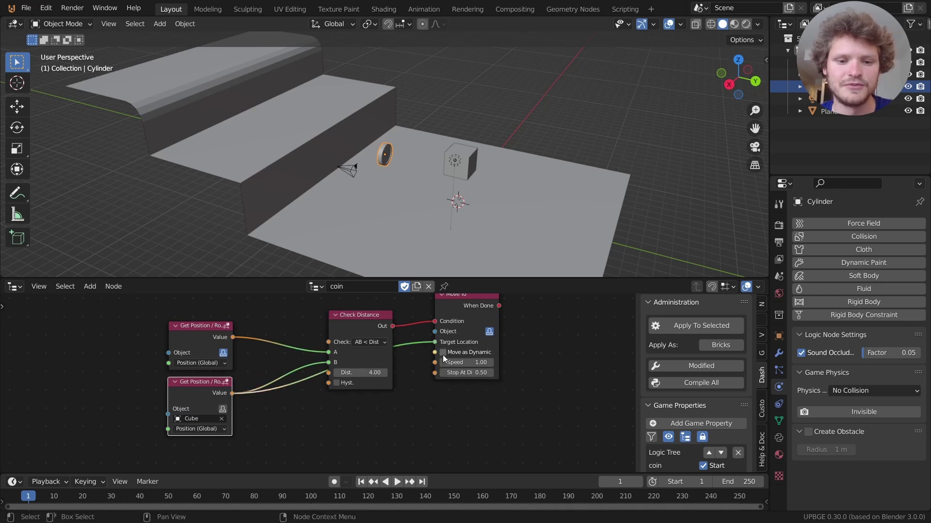
left_click_drag(467, 307, 476, 329)
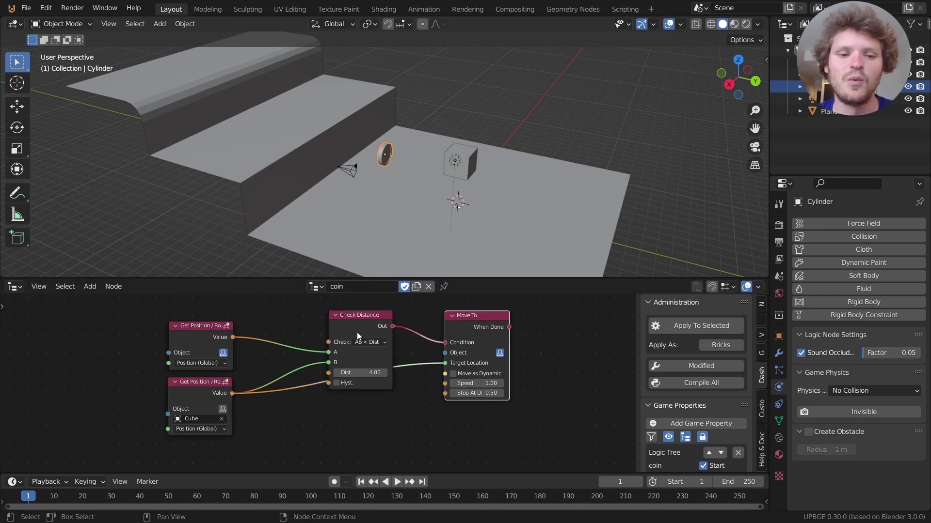
left_click_drag(360, 325, 332, 323)
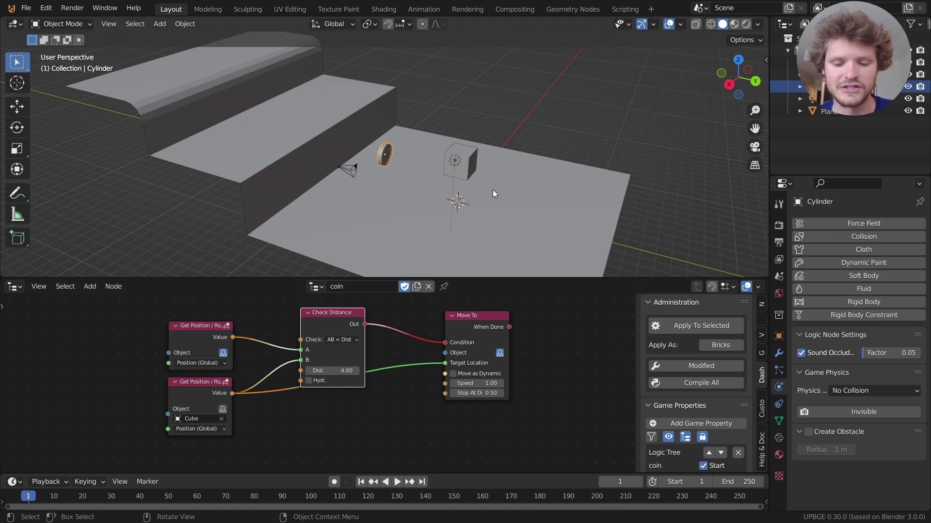
key("p")
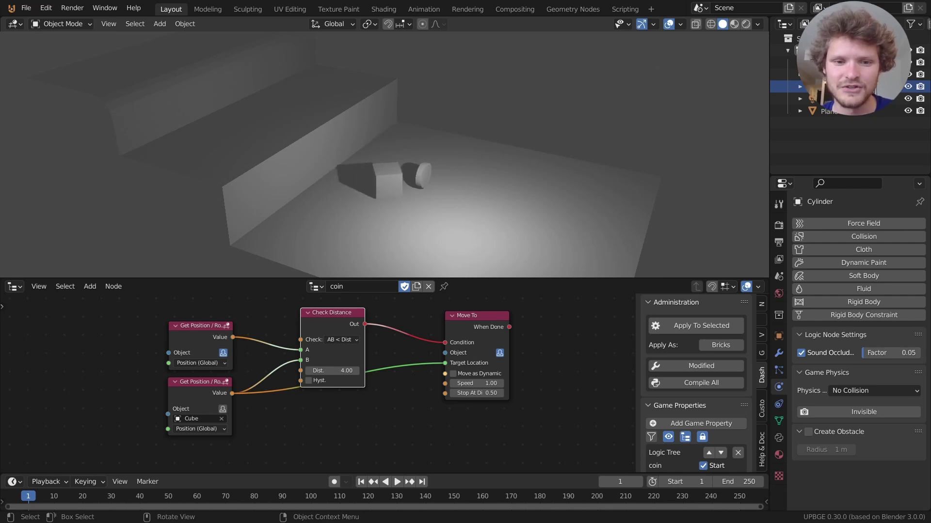
key("Escape")
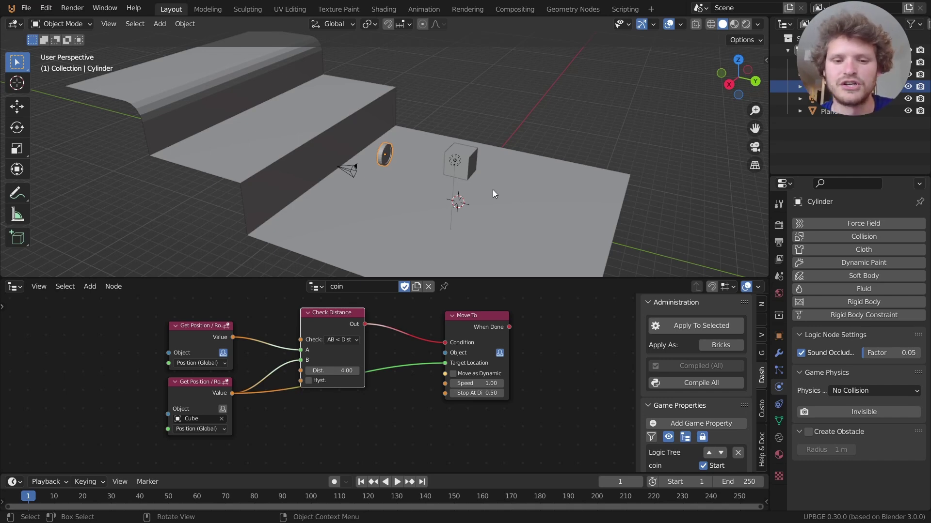
Step: Set the Move To node's Speed to 4.00
middle_click_drag(476, 308, 438, 306)
scroll(414, 333, "up", 6)
left_click_drag(425, 310, 360, 333)
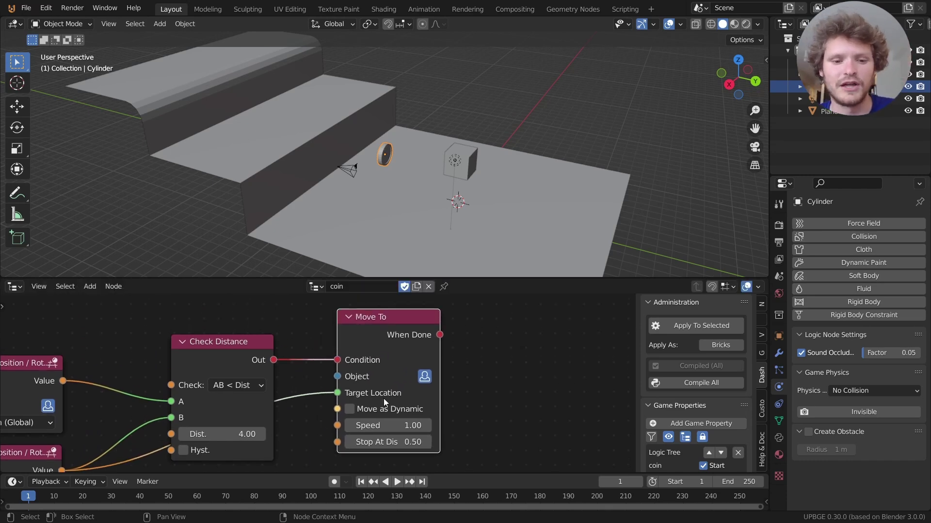
middle_click_drag(383, 398, 410, 384)
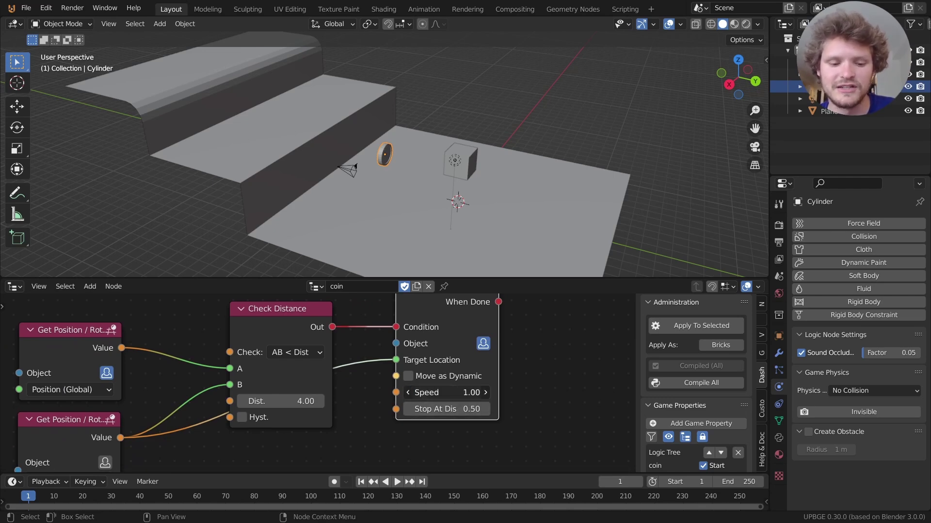
key("Return")
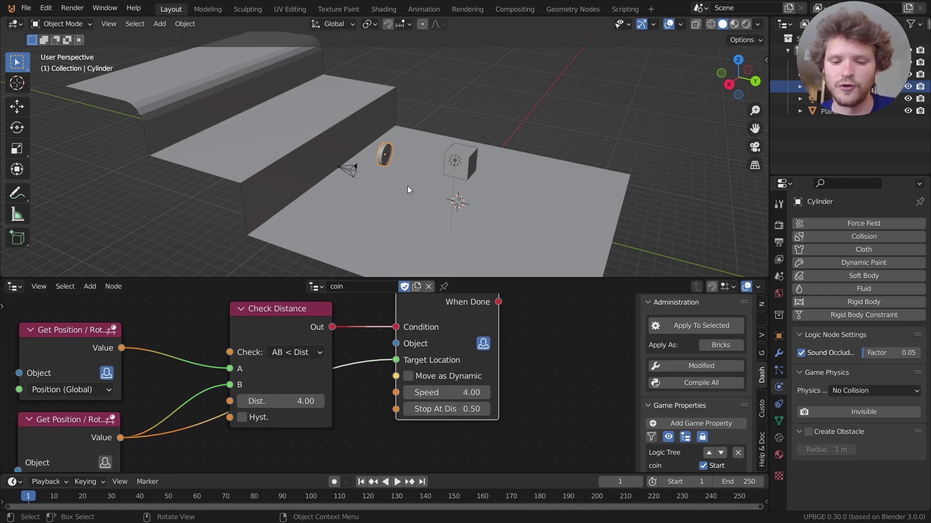
Step: Run the game, drive the cube around near the coin to judge how fast it follows, and stop it
key("p")
key("w")
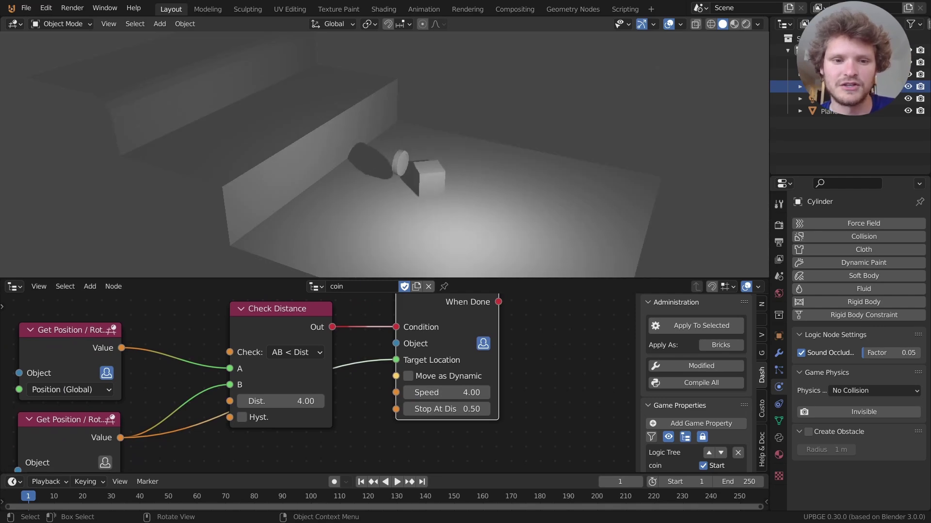
key("d")
key("s")
key("a")
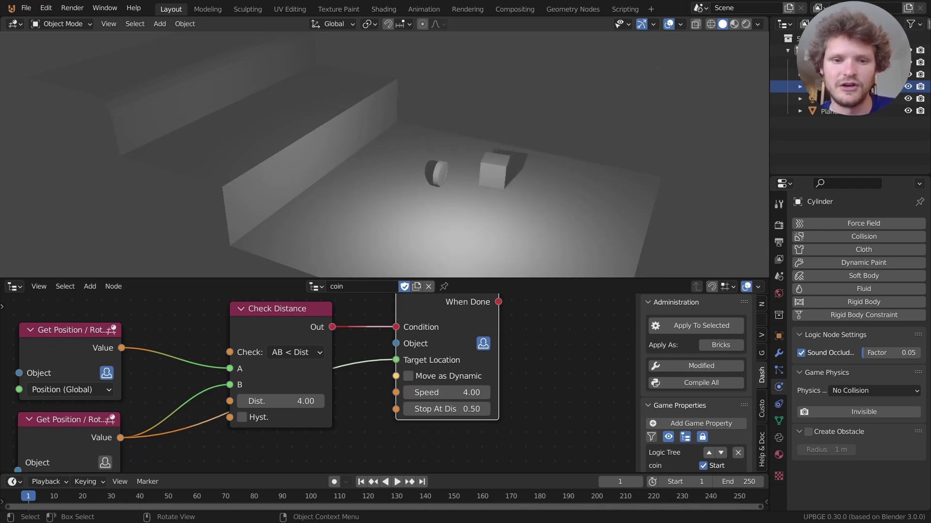
key("Escape")
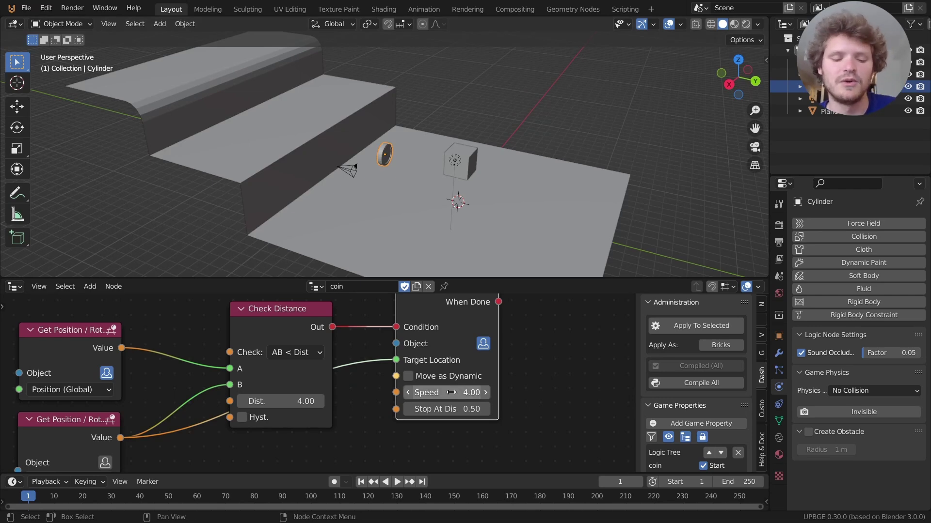
Step: Increase the Move To node's Speed to 15.00
left_click(451, 392)
type("15")
key("Return")
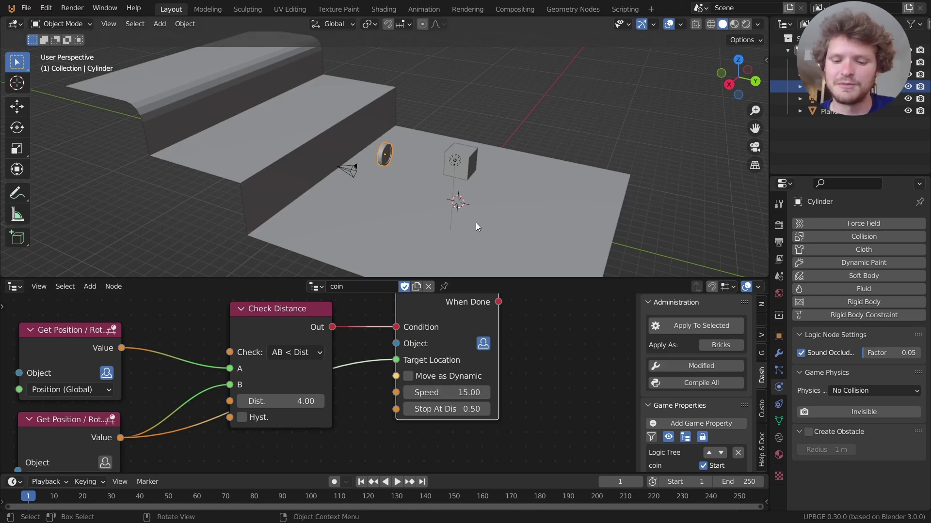
Step: Run the game, move the cube close to the coin to check the faster following, and stop it
key("p")
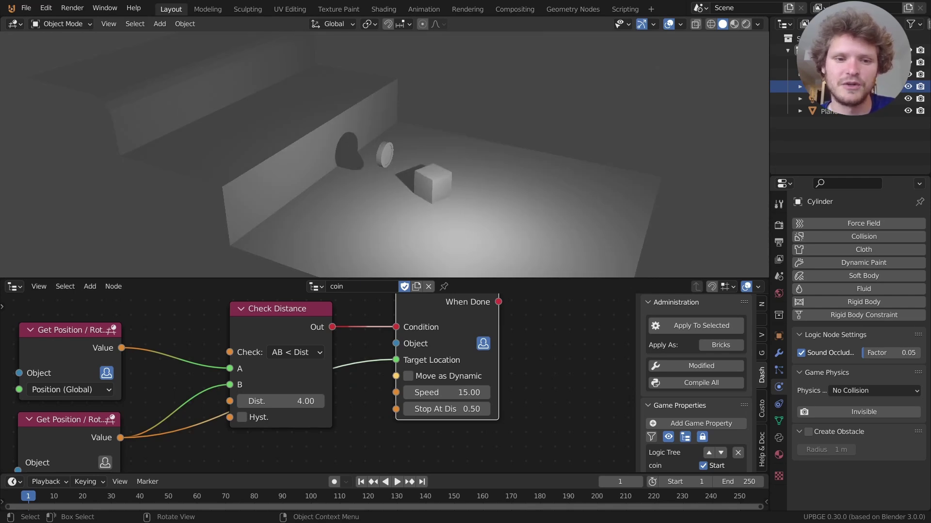
key("w")
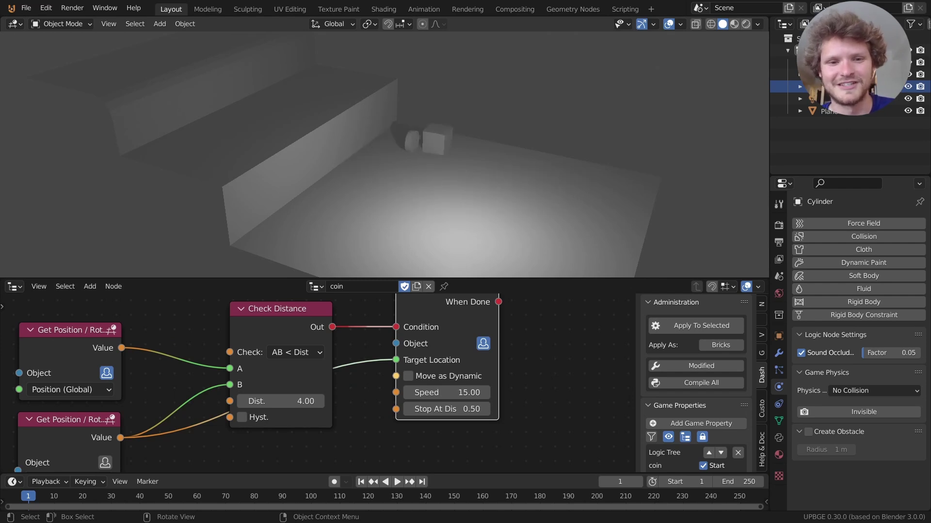
key("Escape")
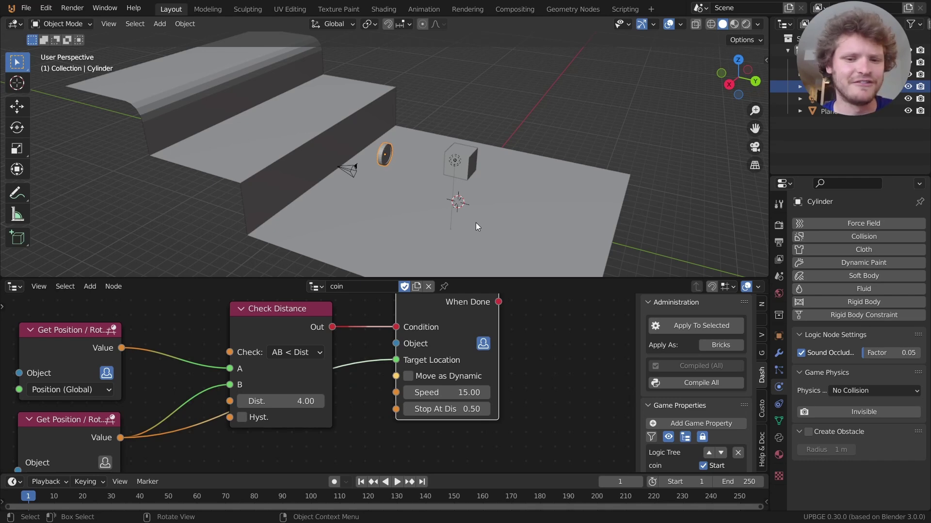
Step: Add a Remove Object node beside the Move To node in the coin logic tree
middle_click_drag(567, 334, 400, 380)
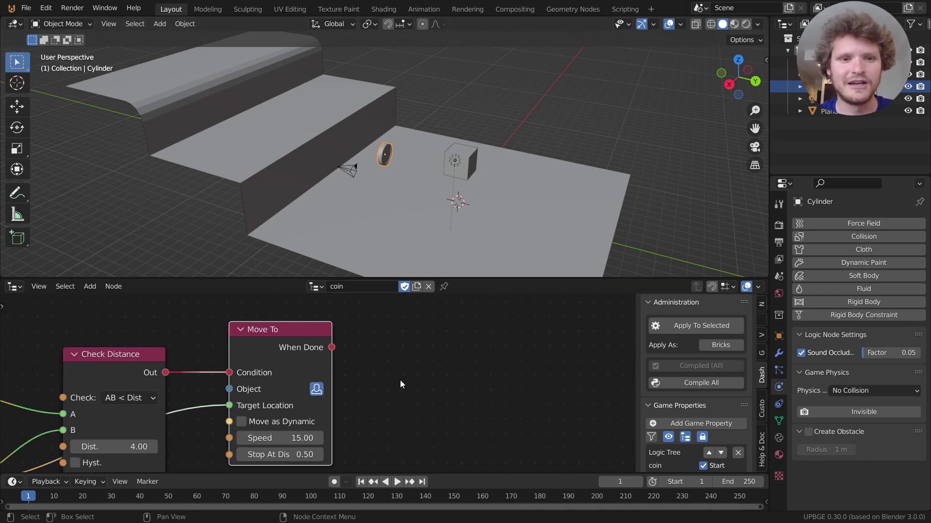
key("shift+a")
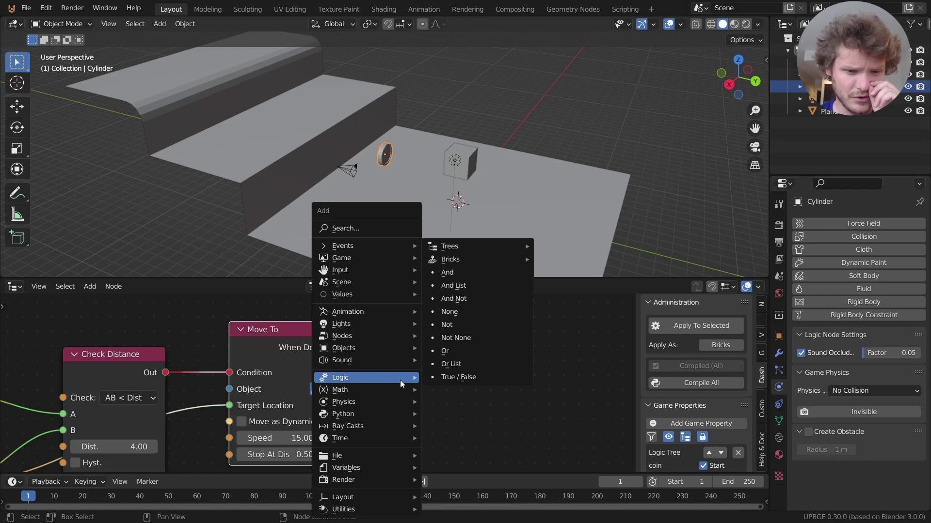
mouse_move(379, 347)
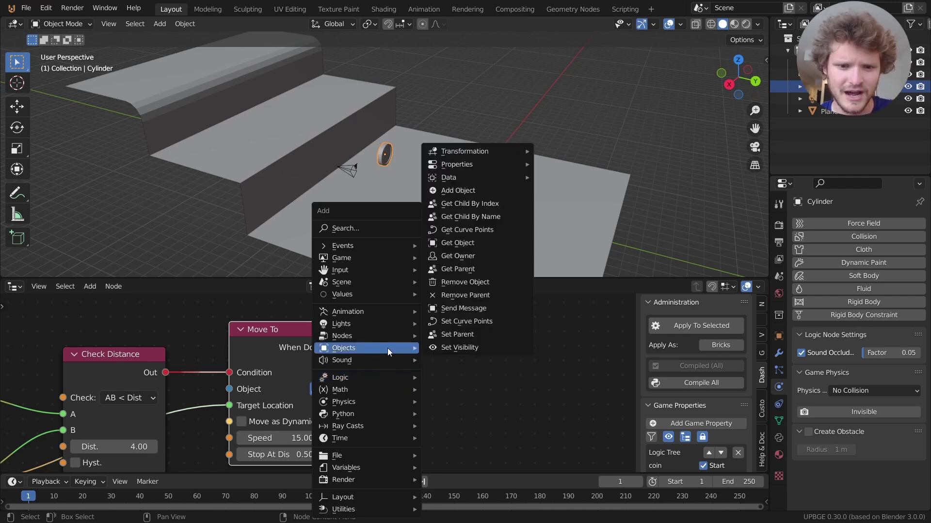
left_click(460, 281)
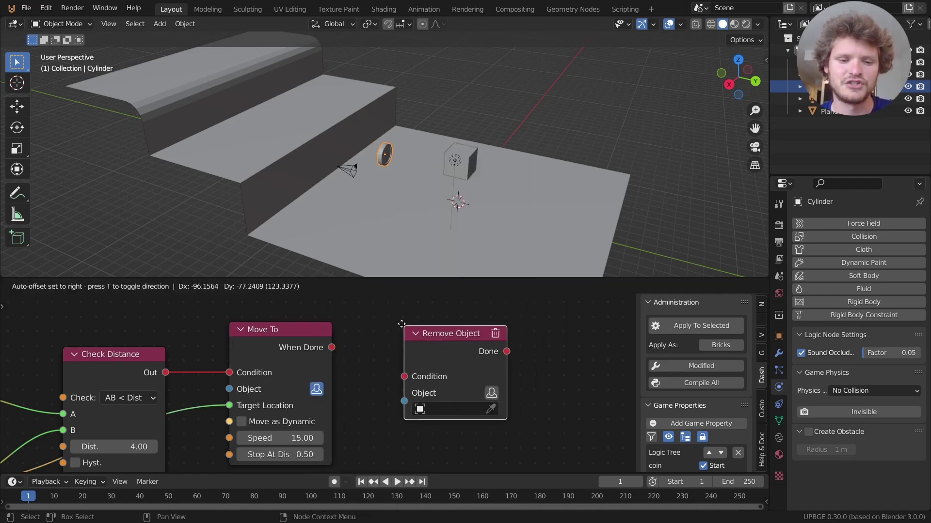
left_click(398, 320)
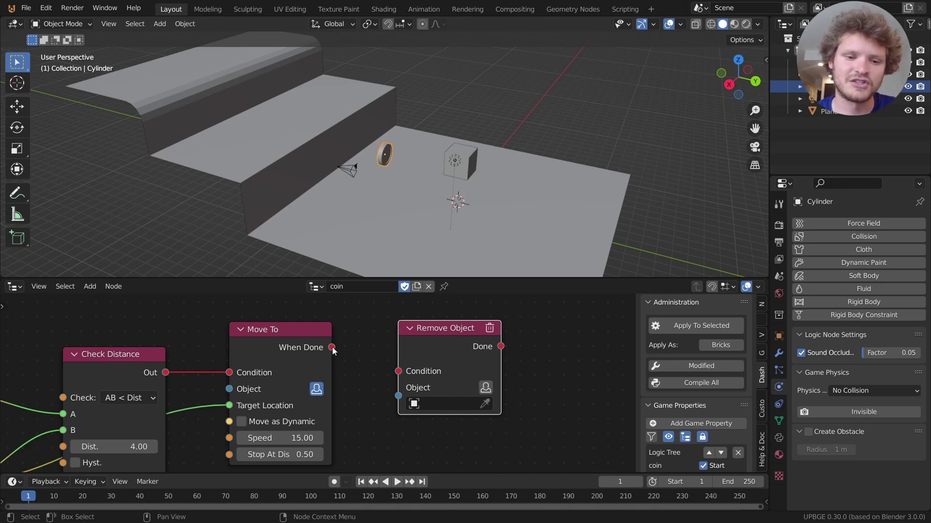
Step: Connect Move To's When Done output to Remove Object's Condition and make the owner the object it removes
left_click_drag(331, 347, 399, 371)
left_click(485, 389)
middle_click_drag(395, 377, 550, 364)
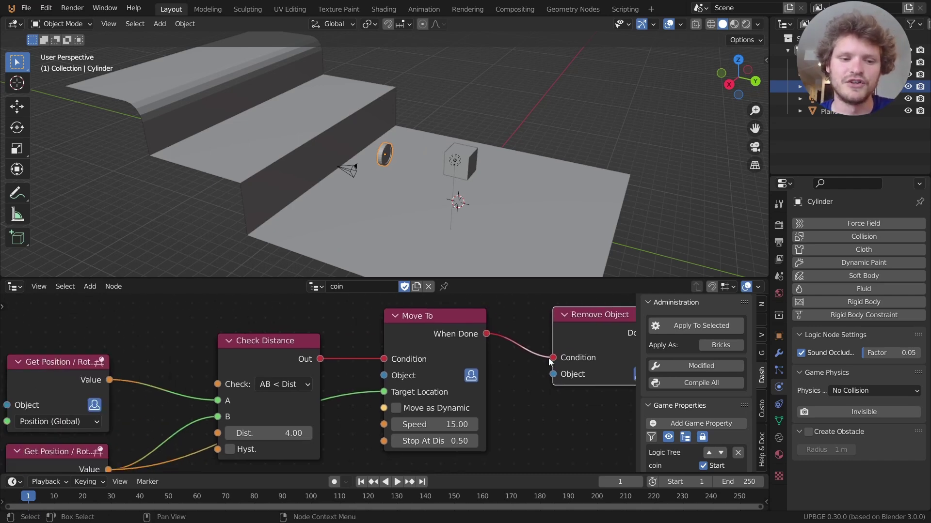
scroll(490, 372, "down", 11)
scroll(325, 373, "up", 6)
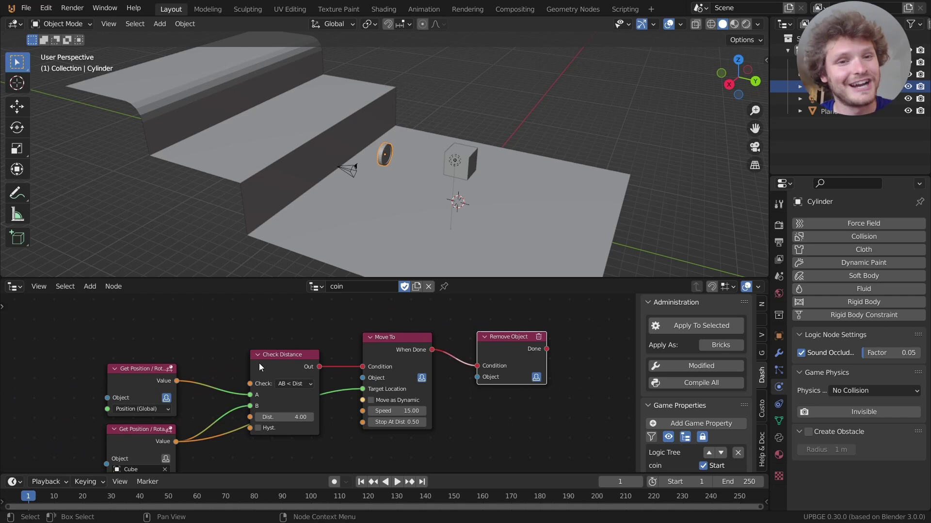
scroll(260, 359, "up", 3)
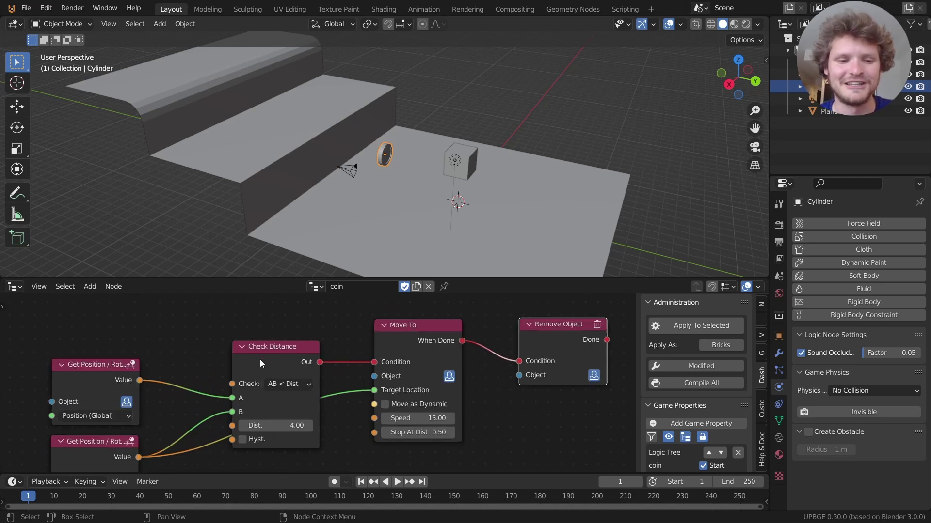
left_click_drag(369, 333, 358, 336)
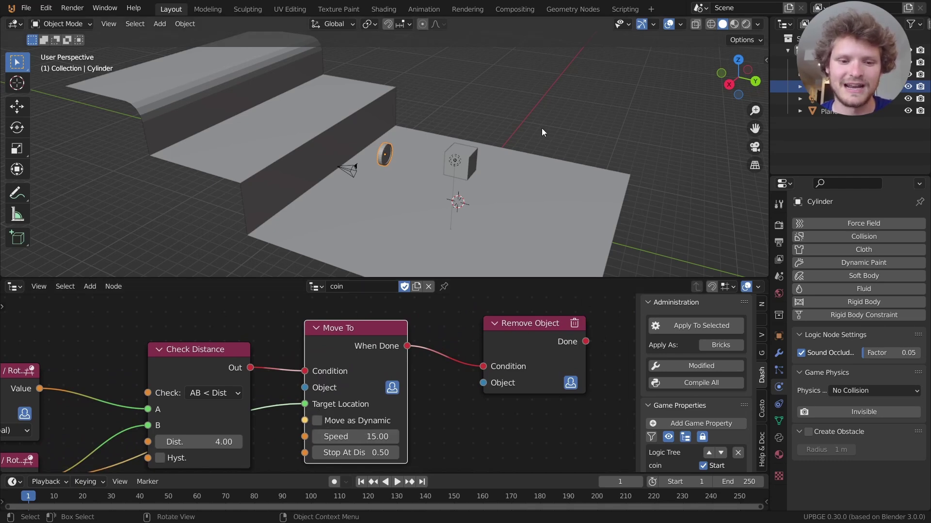
Step: Run the game, drive the cube up to the coin to test its removal, and stop the game
key("p")
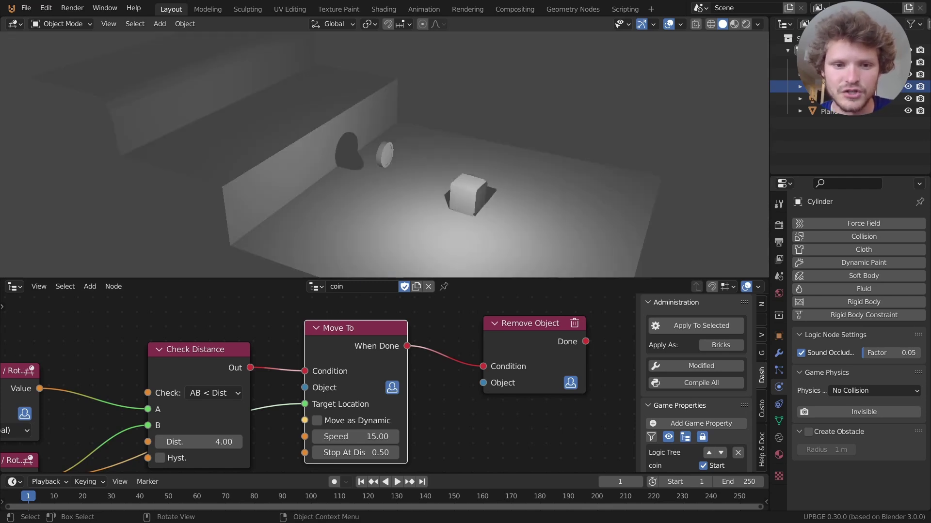
key("w")
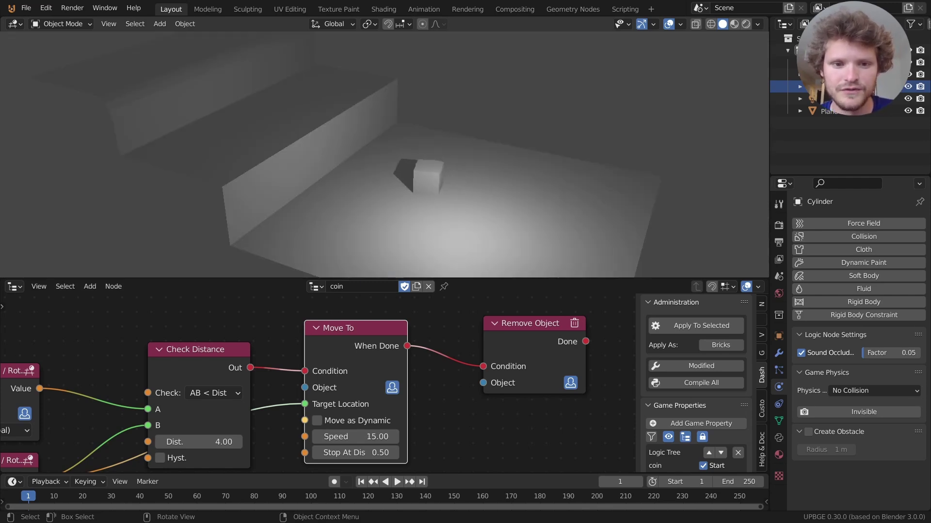
key("d")
key("s")
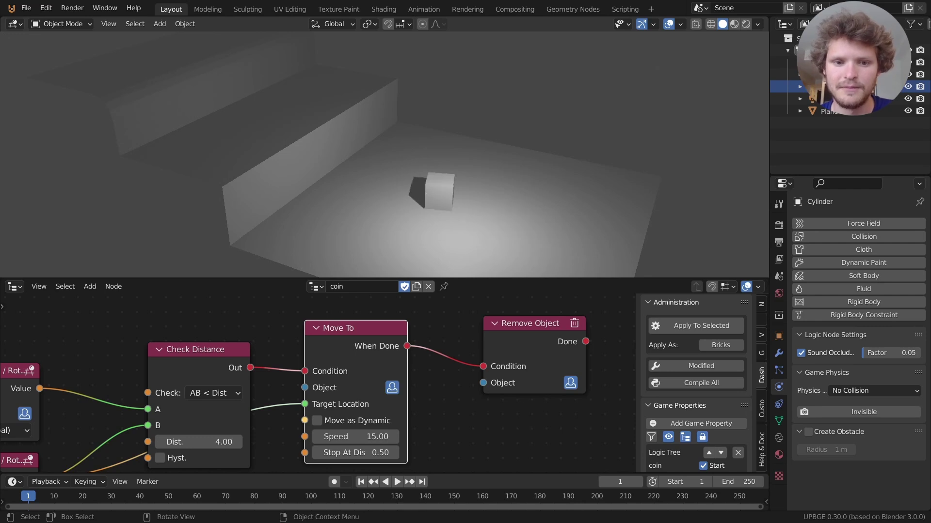
key("Escape")
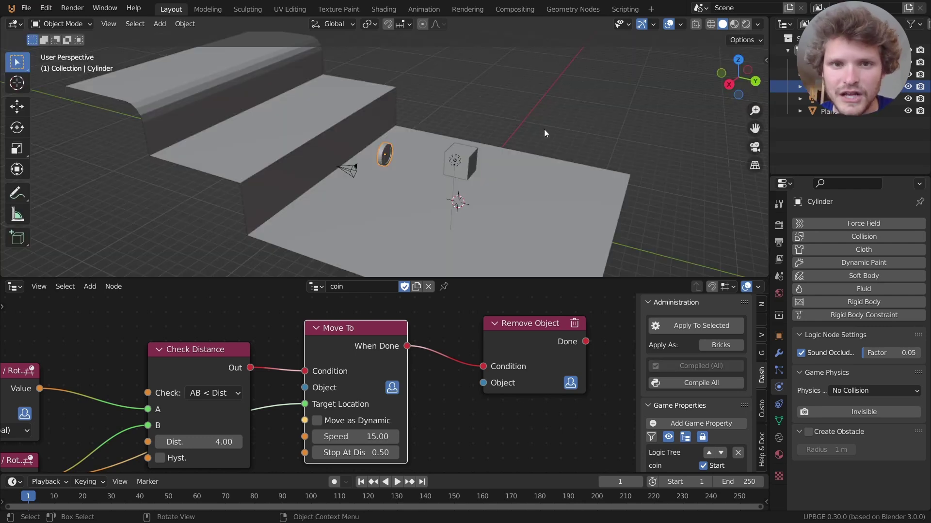
Step: Set the Move To node's Stop At Distance to 0.00
middle_click_drag(424, 368, 457, 337)
left_click(398, 417)
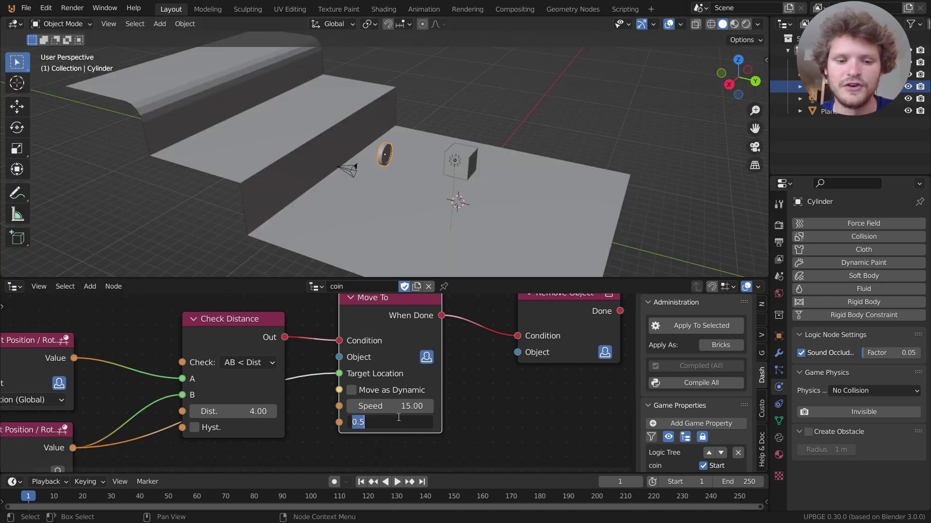
type("0")
key("Return")
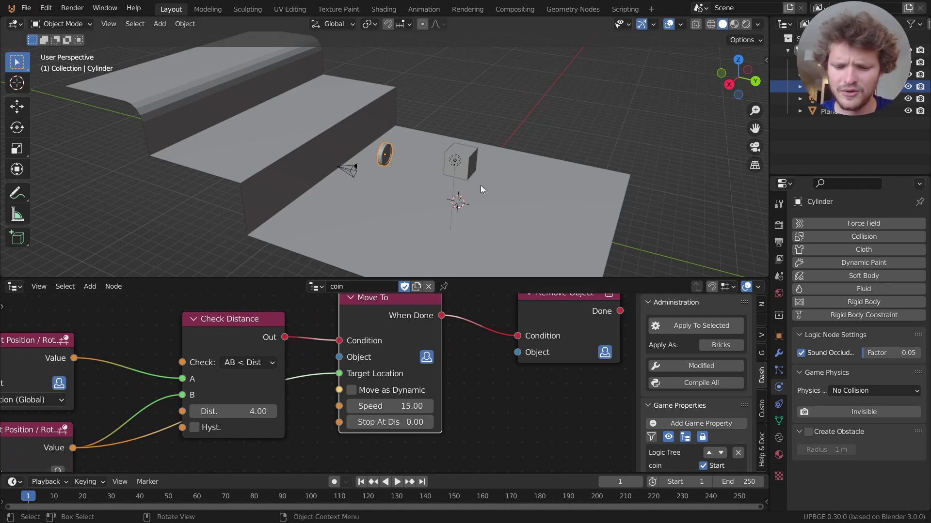
Step: Run the game, drive the cube past the coin to test the zero stop distance, and stop the game
key("p")
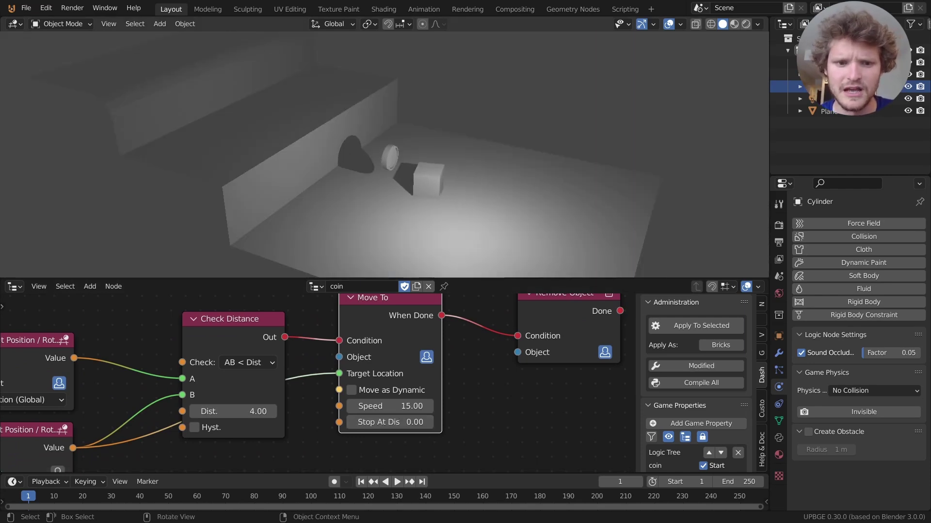
key("w")
key("d")
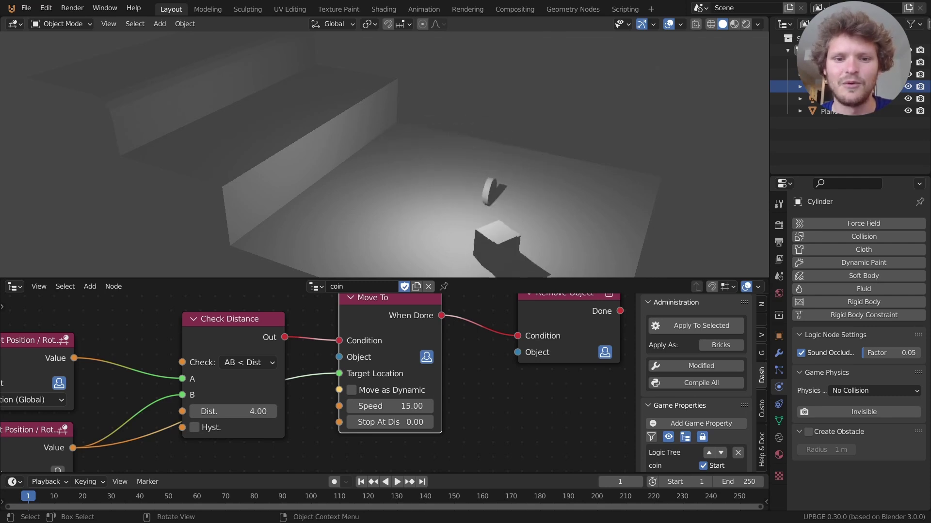
key("Escape")
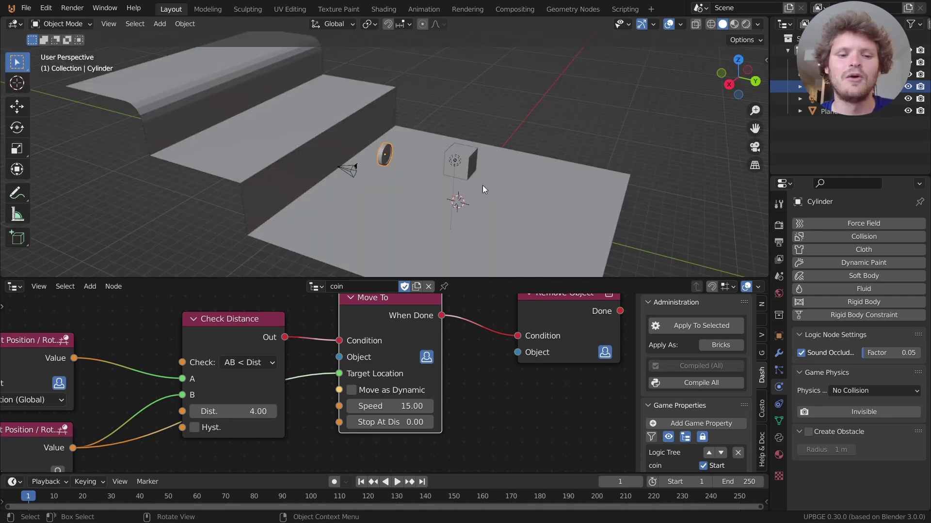
Step: Raise the Move To node's Stop At Distance to 2.00
left_click(402, 425)
type("2")
key("Return")
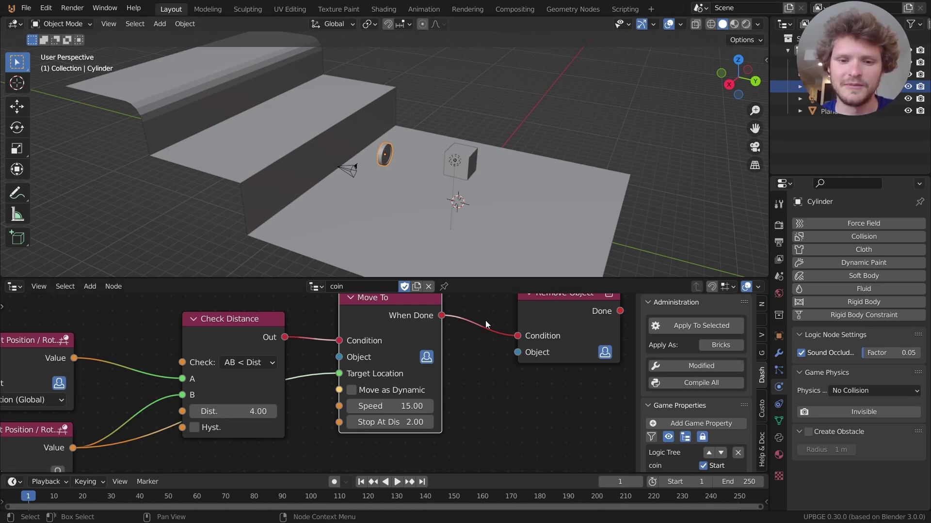
Step: Cut the link between Move To and Remove Object, and test in the game how the coin follows the cube
right_click_drag(485, 309, 483, 351, "ctrl")
key("p")
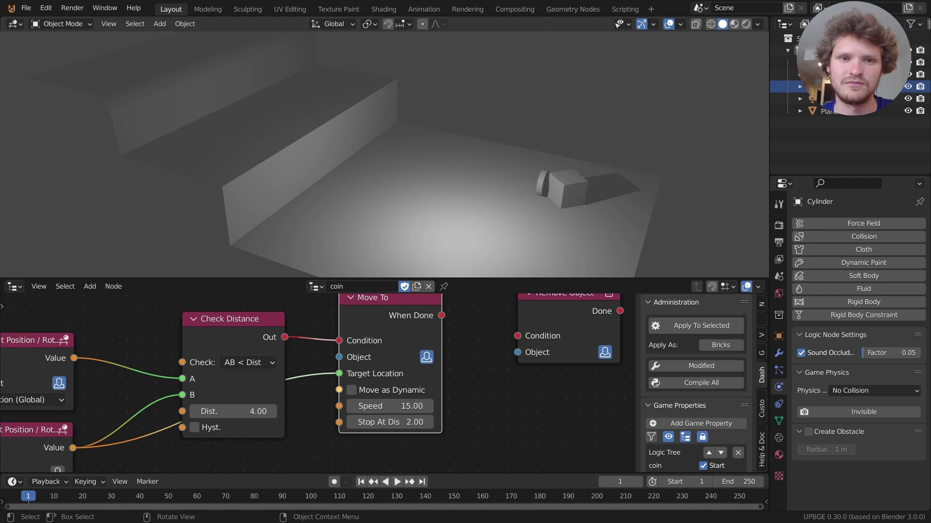
key("Escape")
Step: Return Move To's Stop At Distance to 0.00 and reconnect its When Done output to Remove Object's Condition
left_click(398, 422)
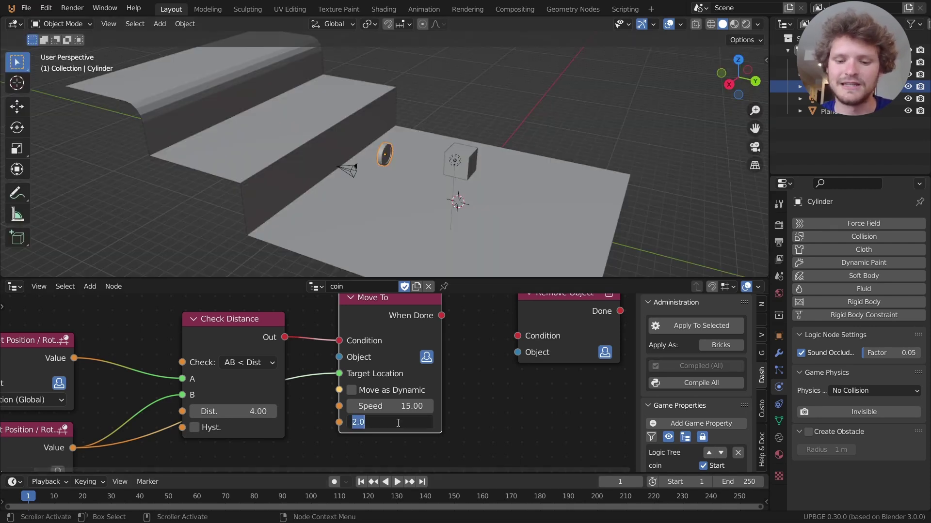
key("Return")
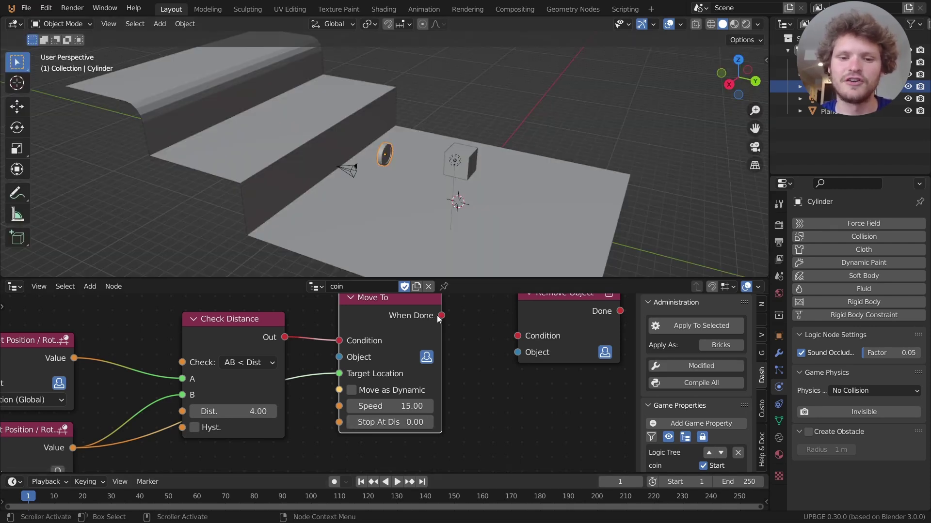
left_click_drag(440, 315, 518, 336)
Step: Run the game to check the coin's behaviour with the Remove Object link restored, and stop it
key("p")
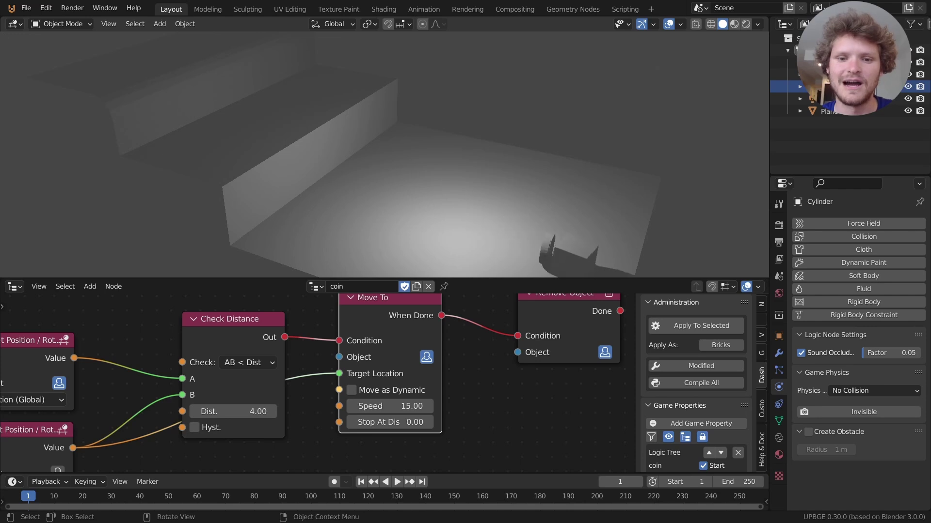
key("Escape")
Step: Set the Move To node's Stop At Distance to 0.10 and test the coin pickup in the game
double_click(391, 422)
type("0.1")
key("Return")
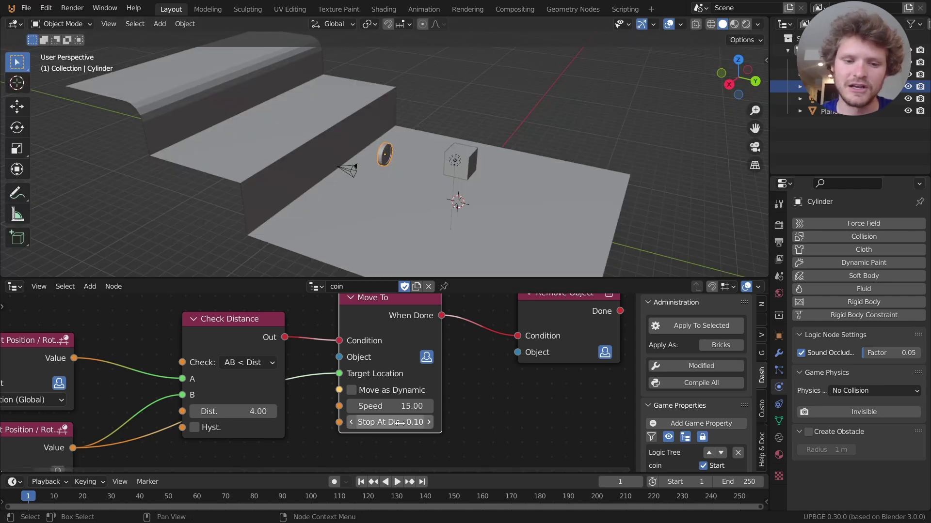
key("p")
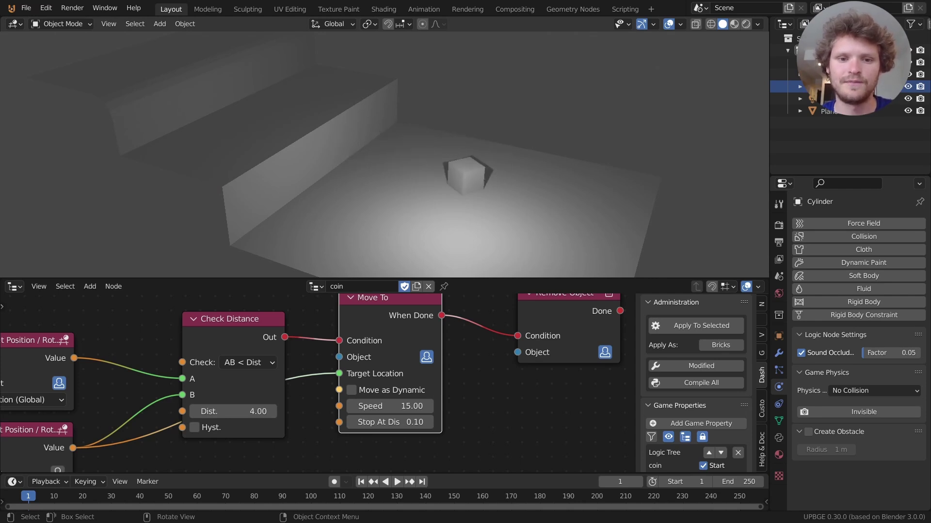
key("Escape")
Step: Set the Check Distance node's Dist. to 7.00 and briefly test it in the game
middle_click_drag(197, 381, 277, 391)
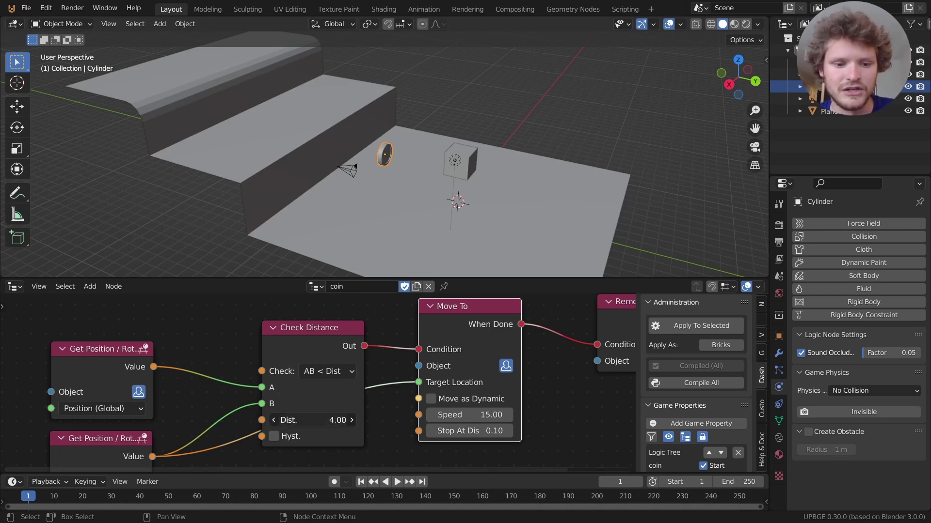
left_click(309, 421)
type("7")
key("Return")
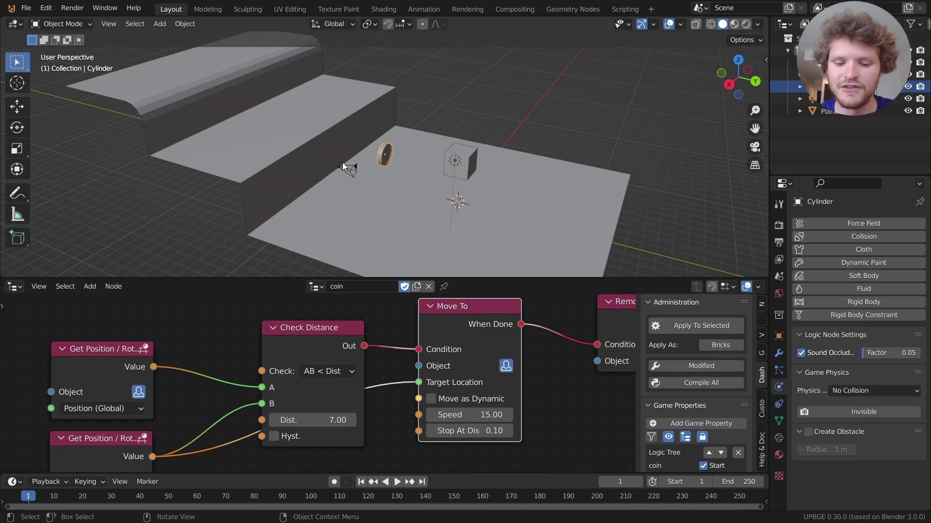
key("p")
key("Escape")
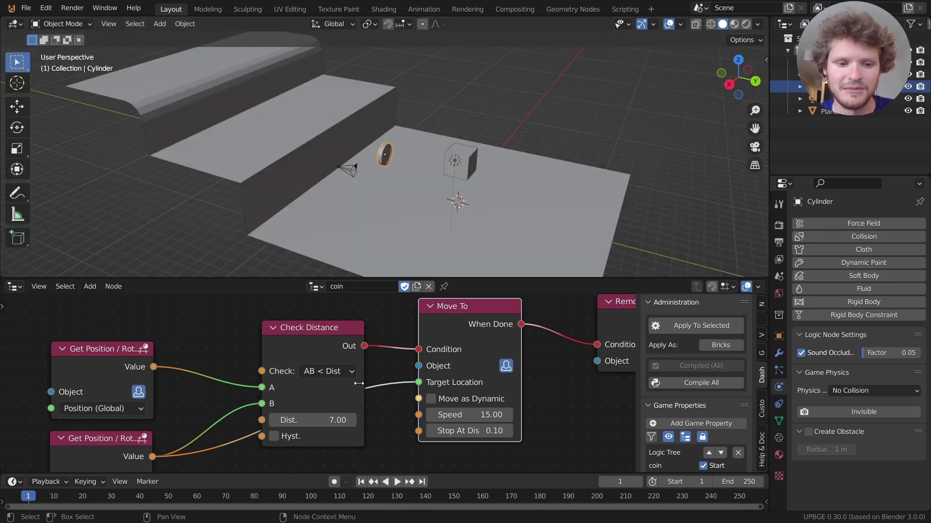
Step: Lower the Check Distance node's Dist. to 6.00 and test the coin's pull range in the game
left_click(274, 421)
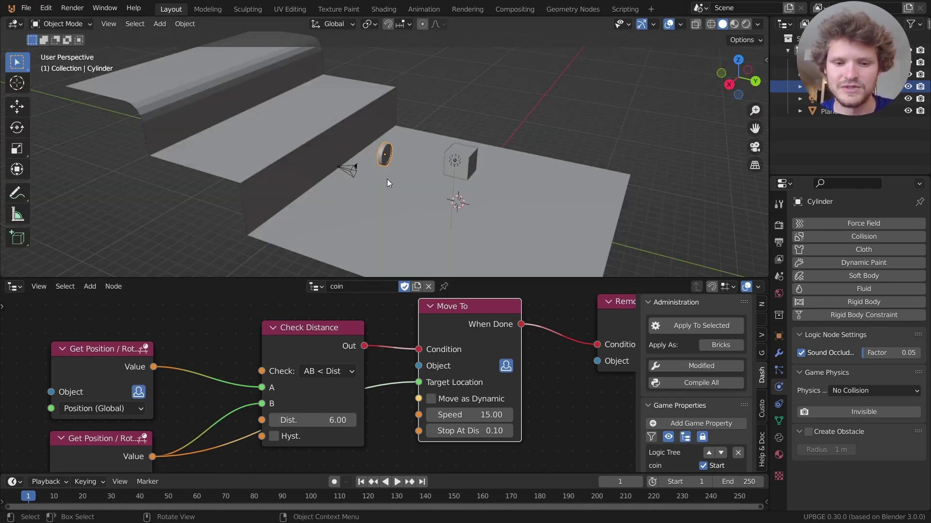
key("p")
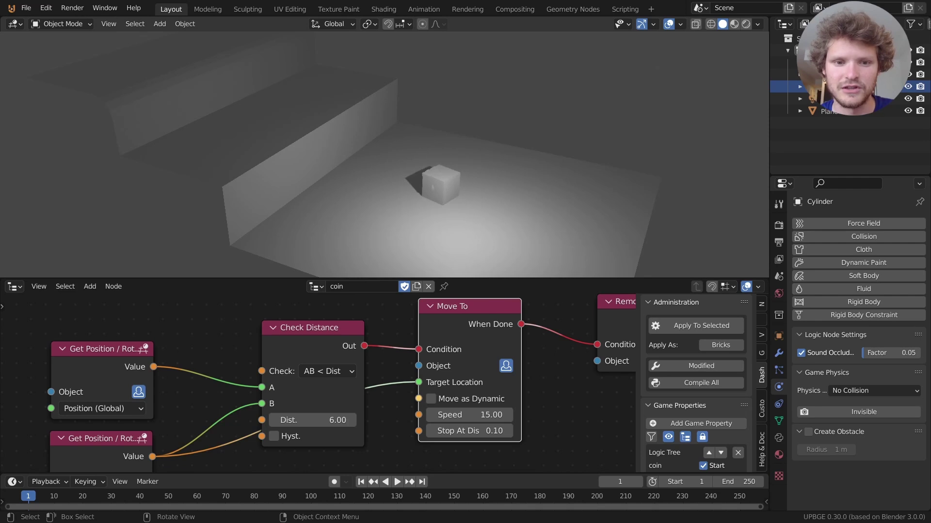
key("Escape")
Step: Set the Check Distance node's Dist. to 5.00 and run the game twice to test the coin pickup
left_click(313, 420)
type("5")
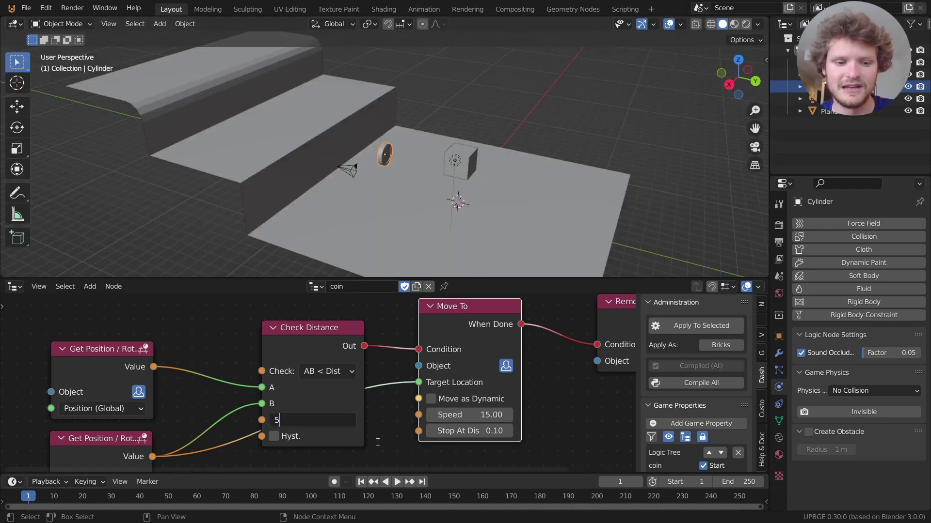
key("Return")
key("p")
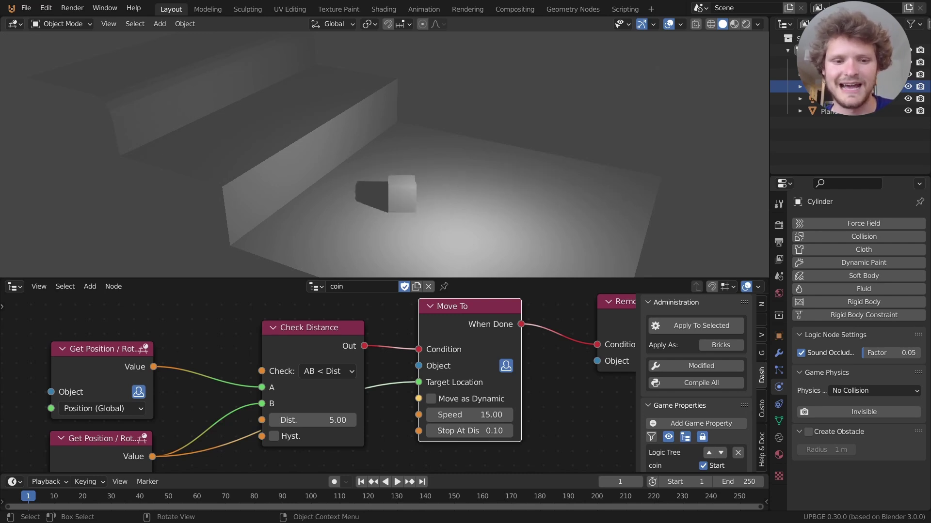
key("Escape")
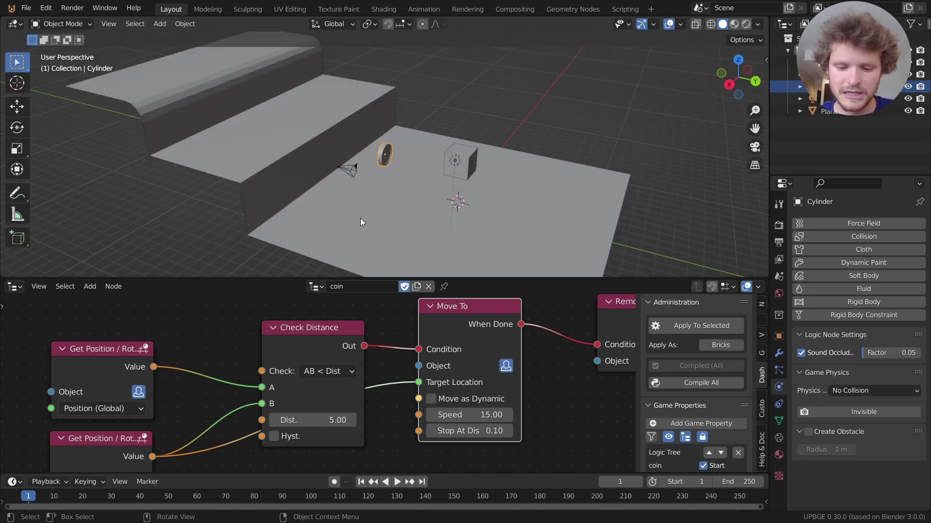
key("p")
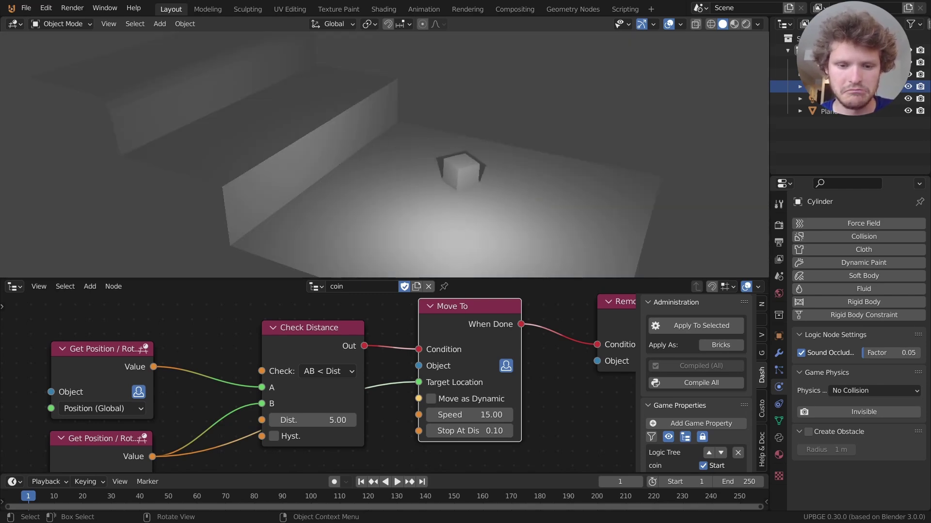
key("Escape")
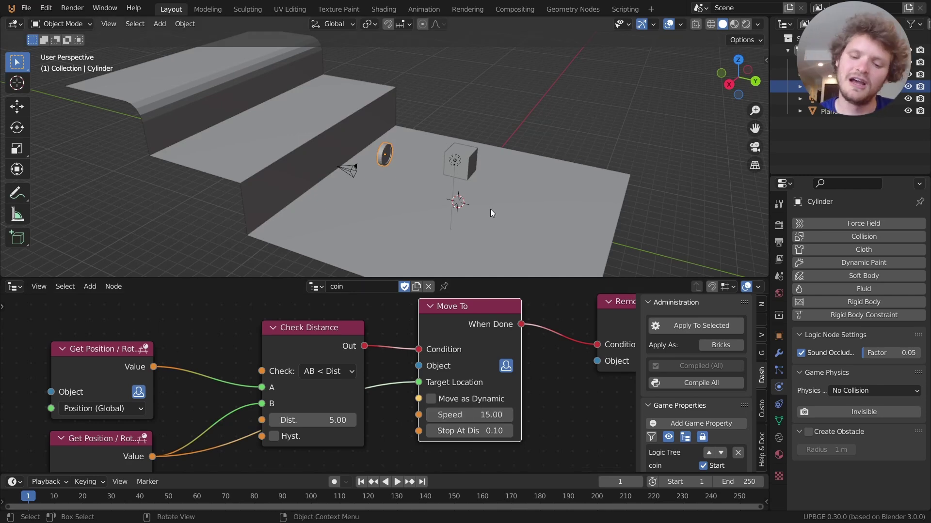
Step: Briefly run the game to check the single coin beside the cube
key("p")
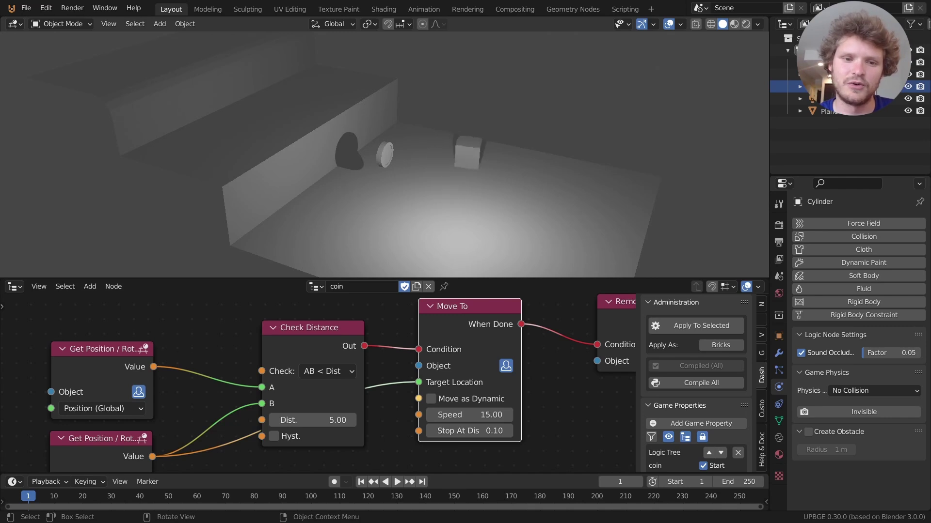
key("Escape")
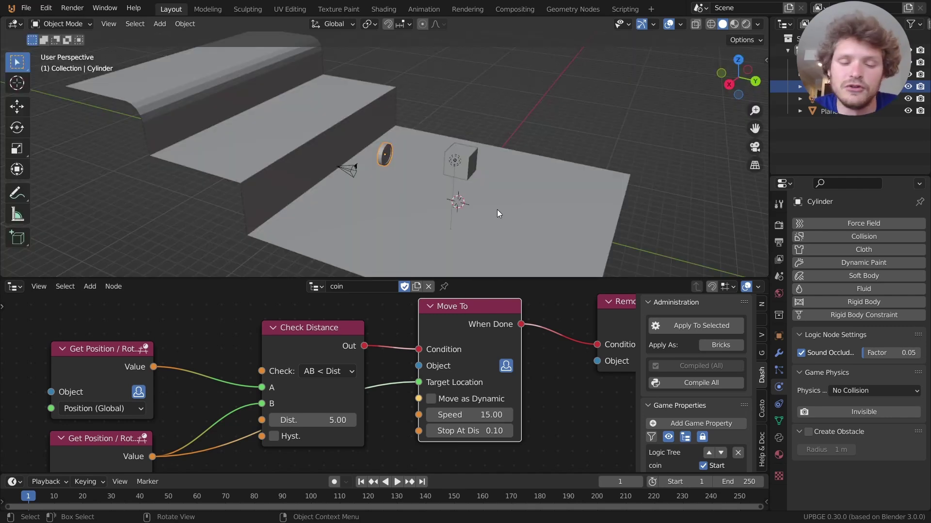
Step: Duplicate the coin three times from the top view, spreading the copies around the cube on the ground plane
left_click(737, 62)
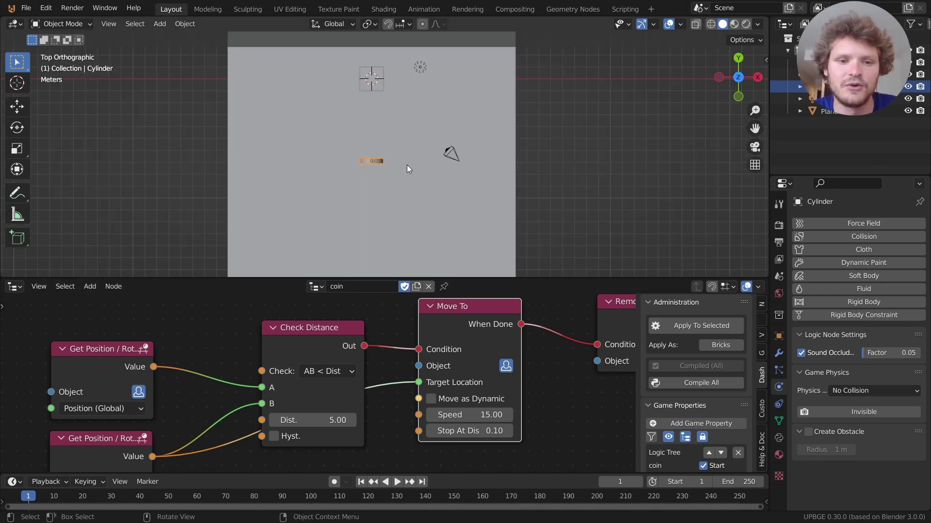
key("shift+d")
left_click(451, 152)
key("shift+d")
left_click(322, 146)
key("shift+d")
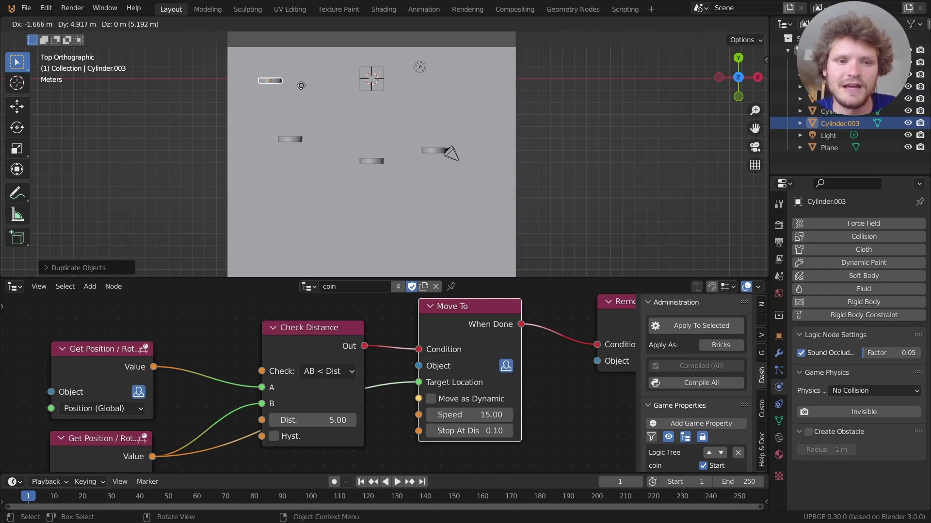
left_click(301, 85)
middle_click_drag(366, 137, 266, 113)
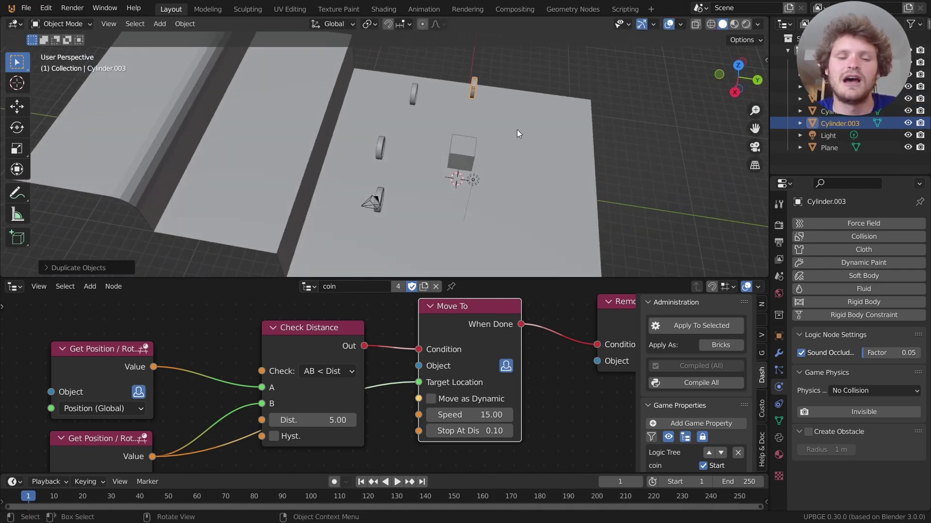
Step: Run the game and steer the cube past all four coins to test that each one is collected
middle_click_drag(313, 369, 615, 346)
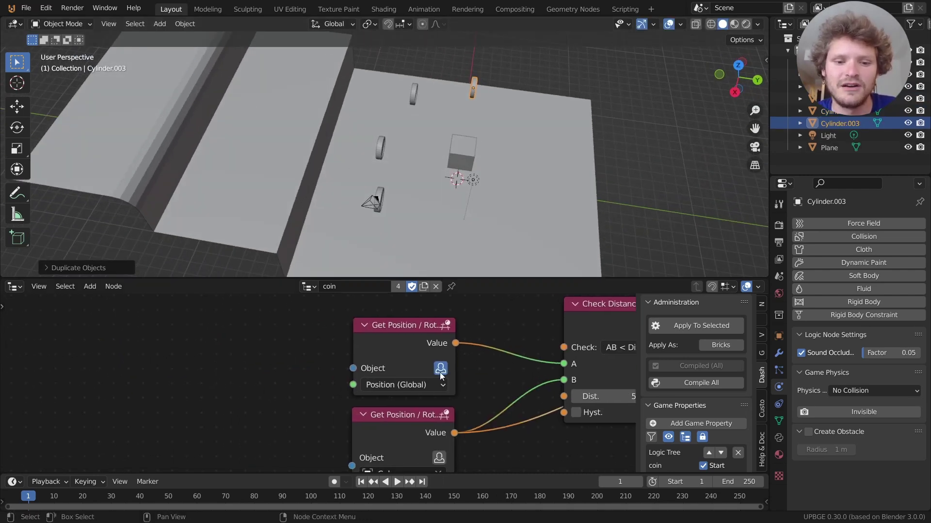
scroll(534, 368, "right", 10, "ctrl")
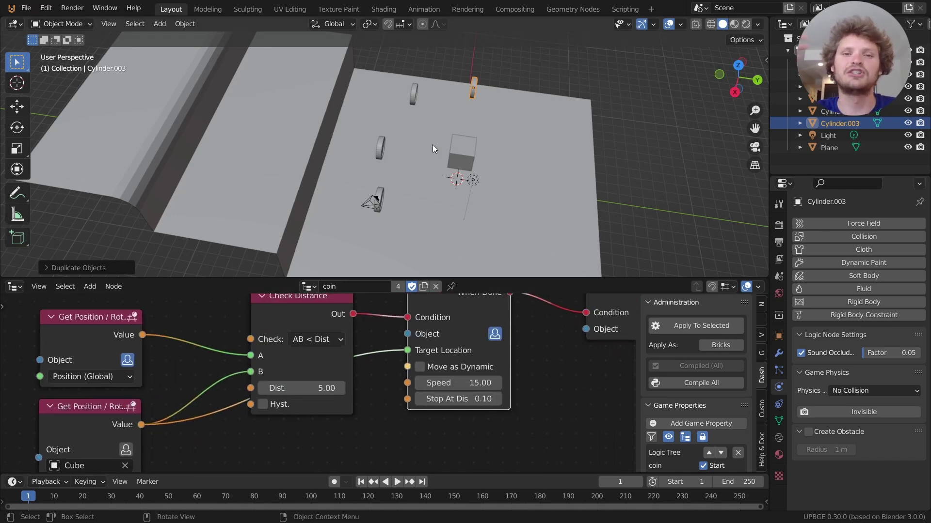
key("p")
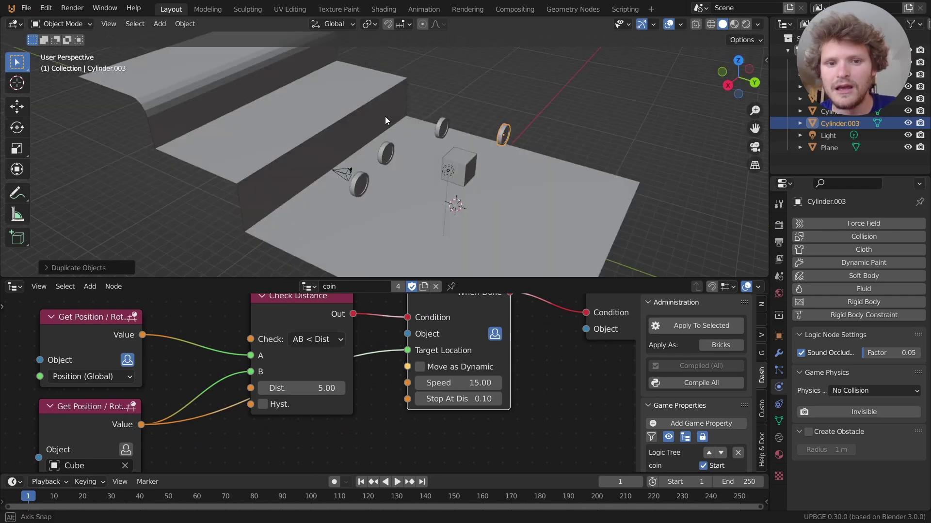
key("d")
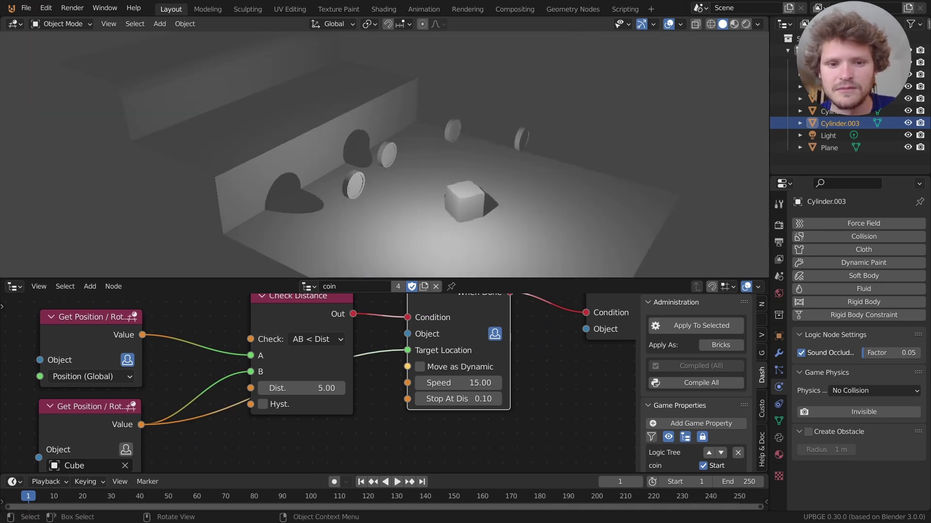
key("w")
key("w")
key("a")
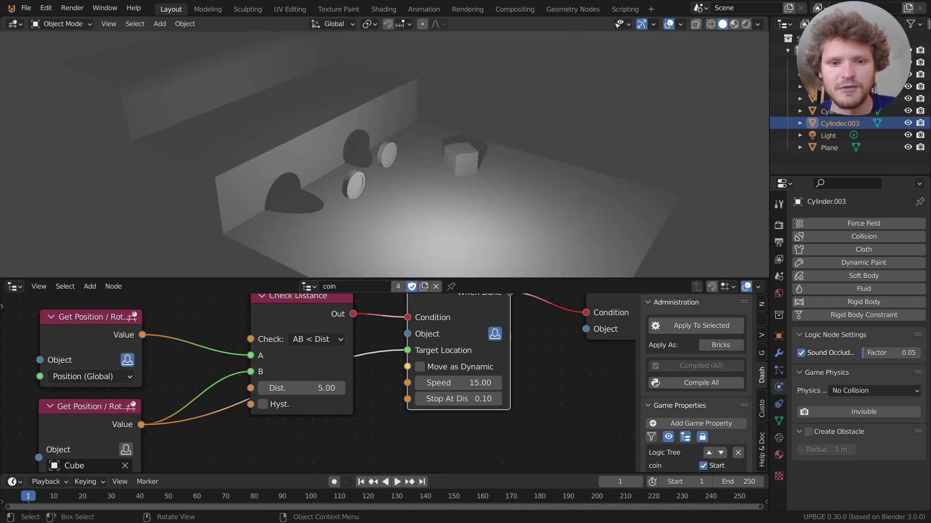
key("w")
key("d")
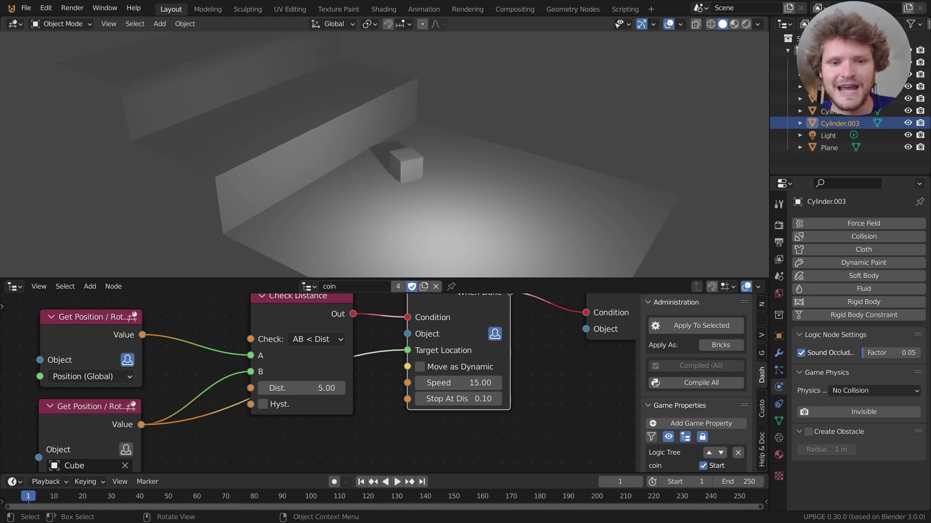
key("d")
key("w")
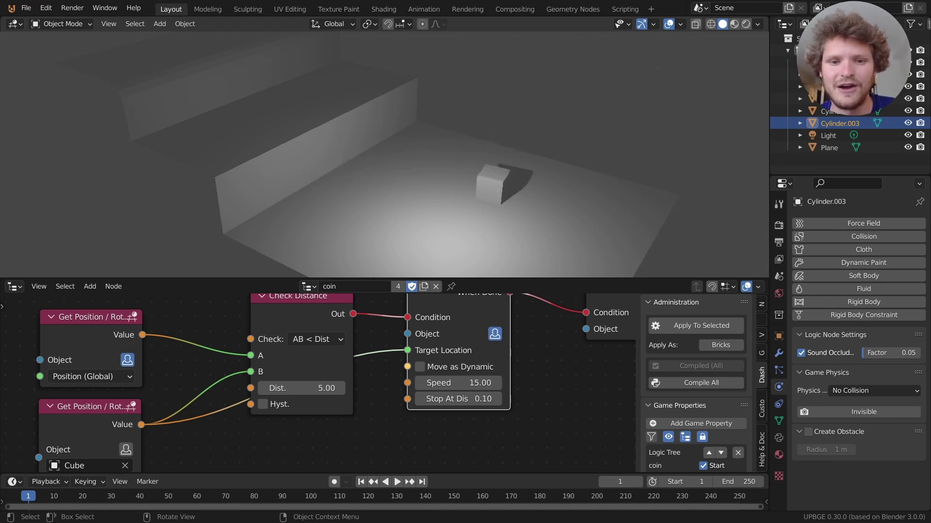
key("w")
key("d")
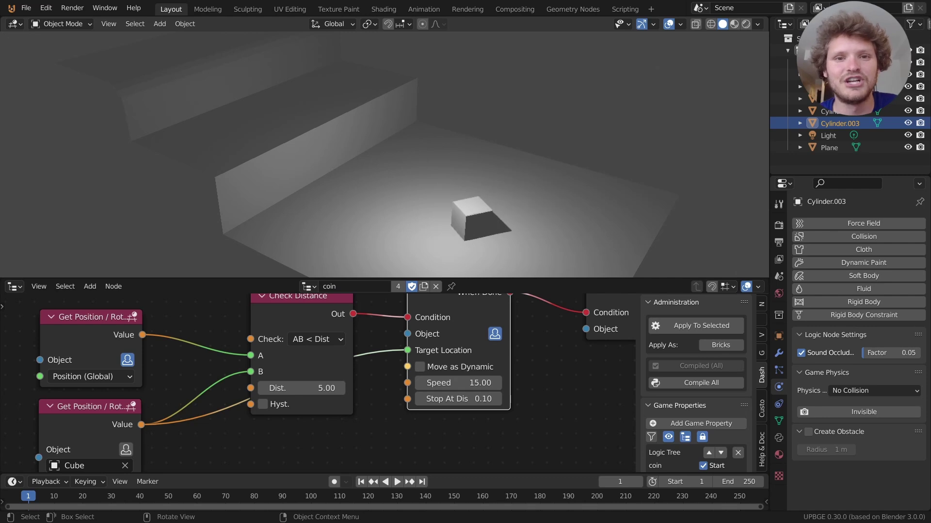
key("Escape")
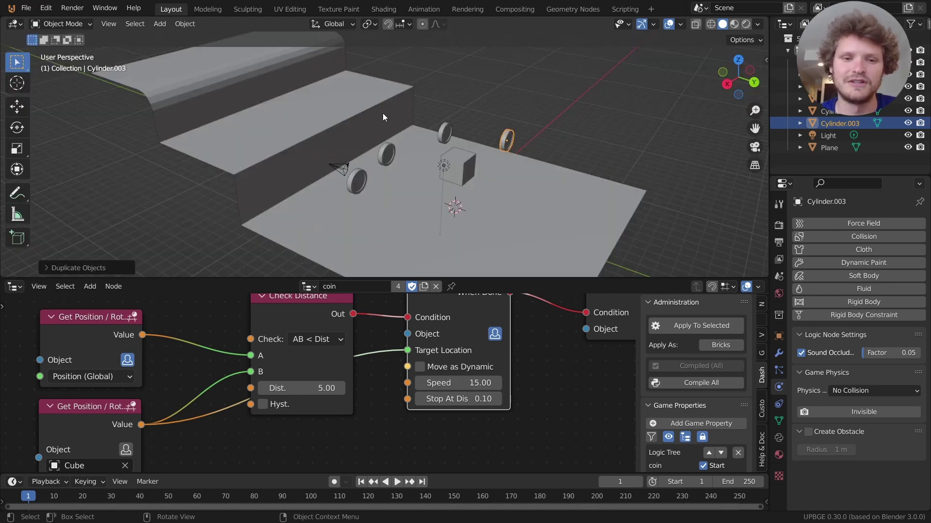
Step: Select all four coins and lower them along global Z by about 0.8 m from the side view
left_click(446, 132, "shift")
left_click(384, 153, "shift")
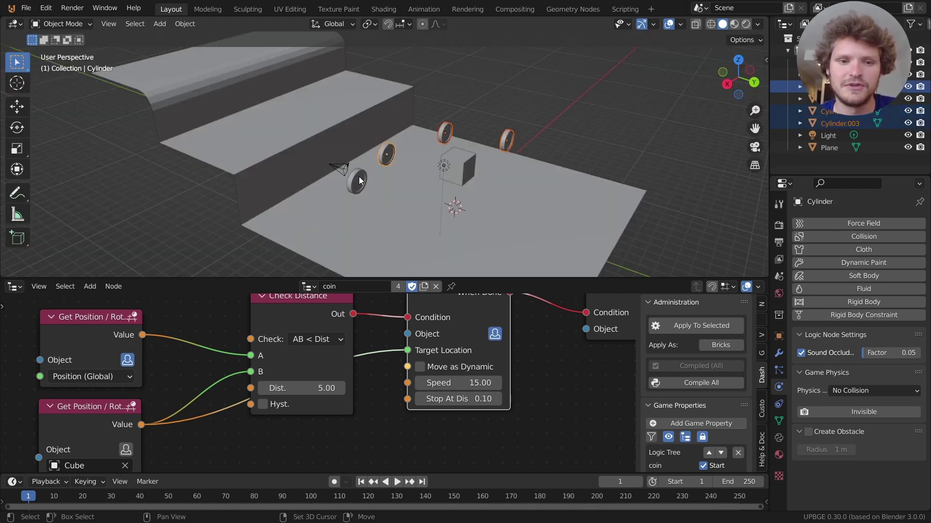
left_click(358, 179, "shift")
left_click(719, 84)
key("g")
key("z")
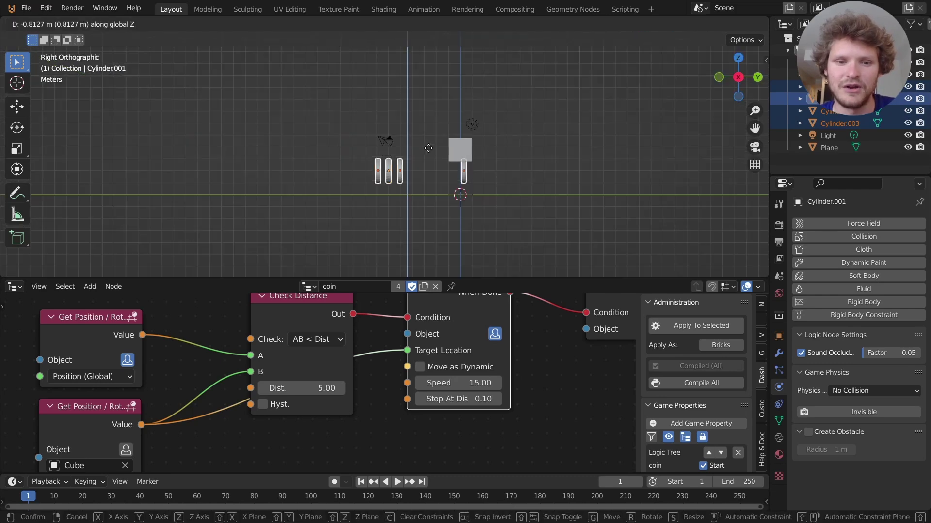
left_click(721, 85)
Step: Duplicate the four coins together from the side view and place the copies higher up, at the level of the steps
left_click(737, 60)
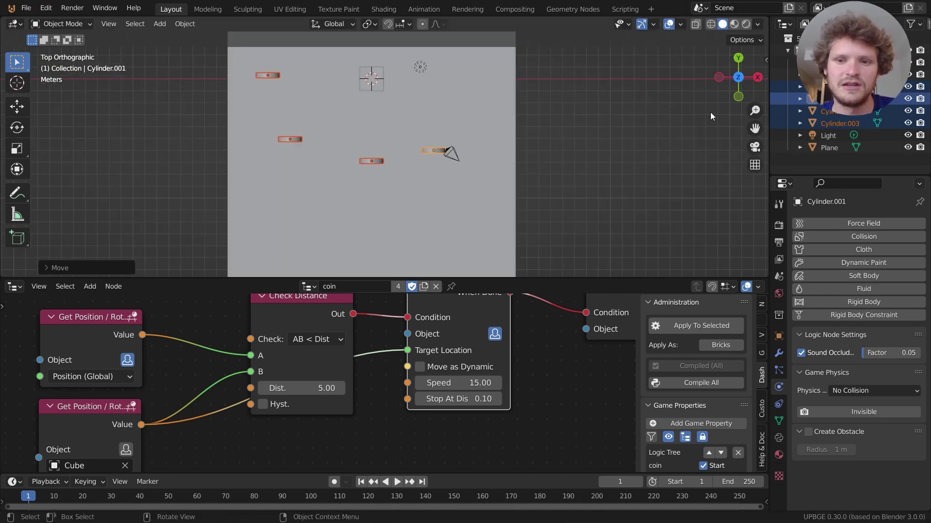
left_click(760, 77)
key("shift+d")
left_click(397, 107)
middle_click_drag(371, 114, 371, 134)
Step: Run the game and steer the cube across the ground and up the step to test collecting all the coins
key("p")
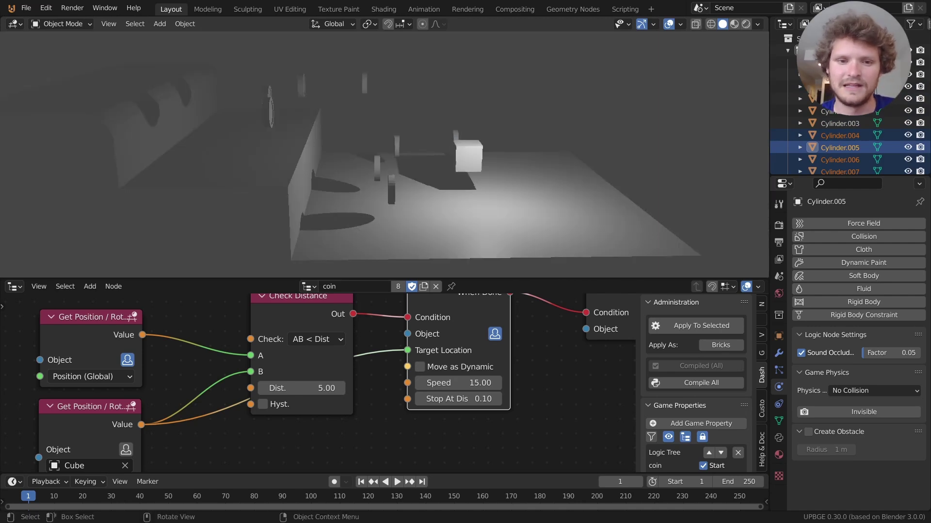
key("w")
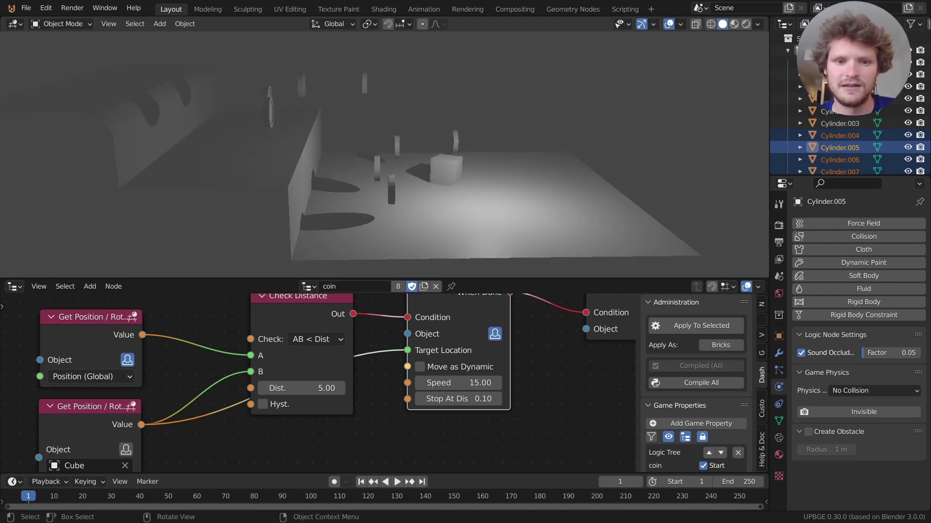
key("w")
key("a")
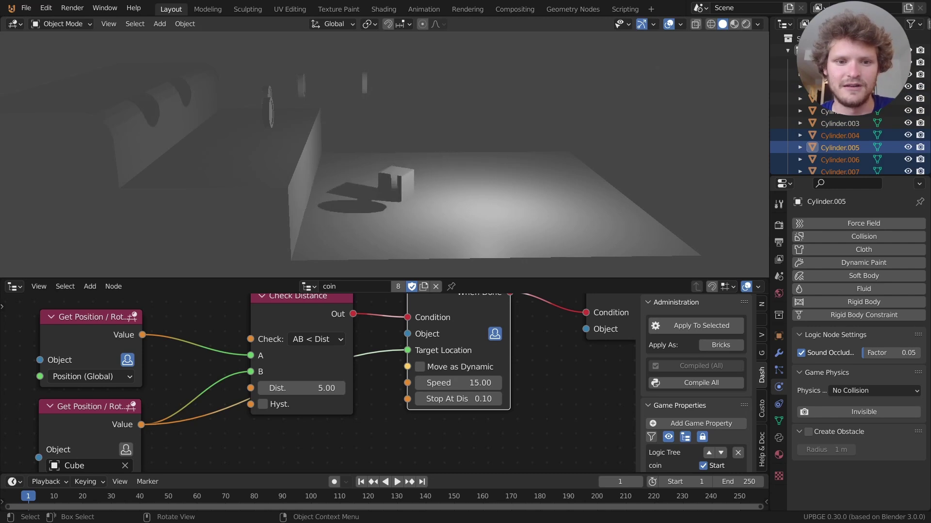
key("w")
key("d")
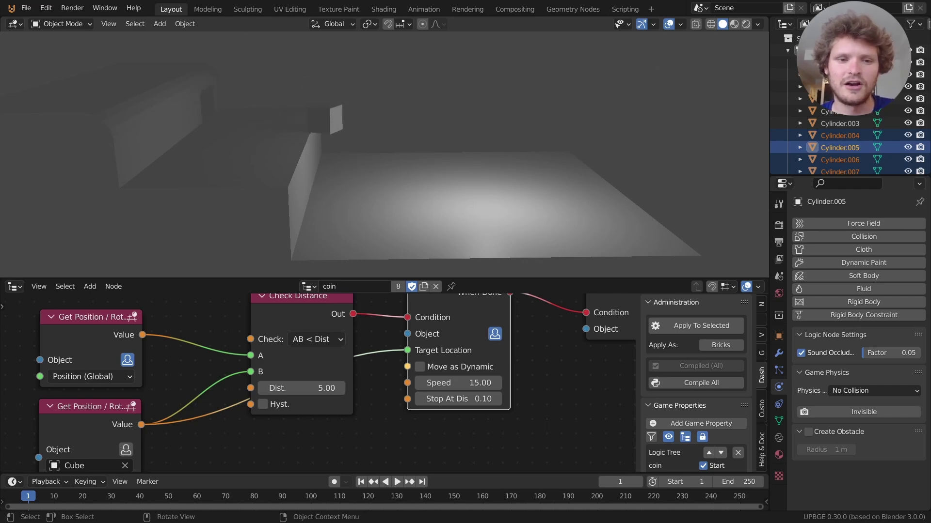
key("Escape")
Step: Run the game again from a more frontal angle and steer the cube to collect the ground-level coins
middle_click_drag(458, 91, 431, 157)
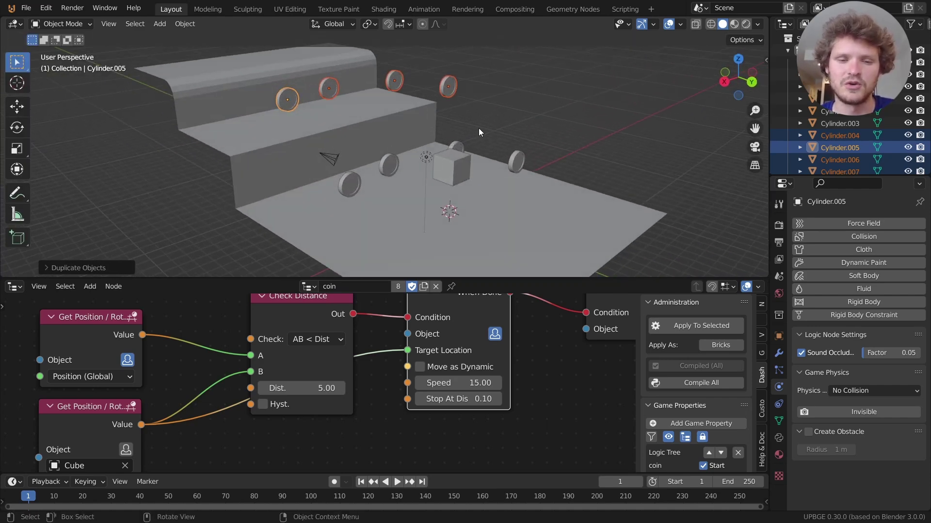
key("p")
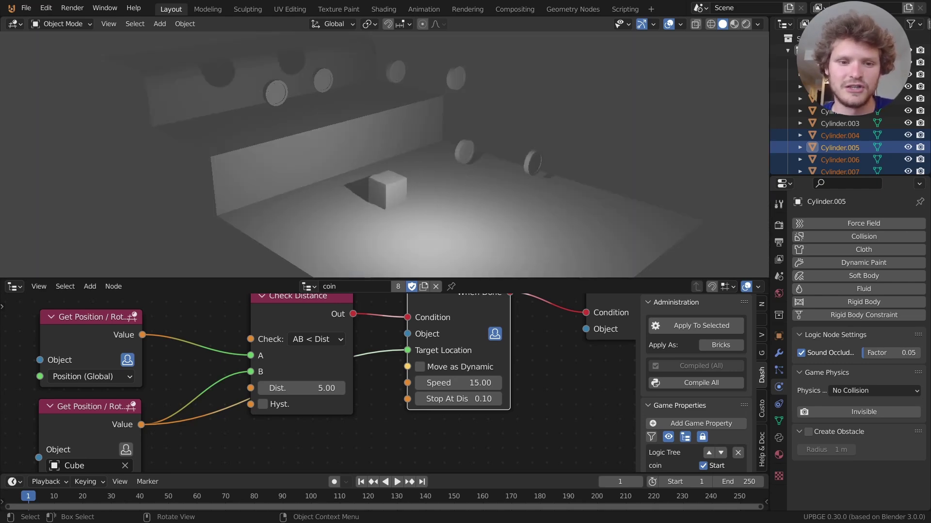
key("w")
key("d")
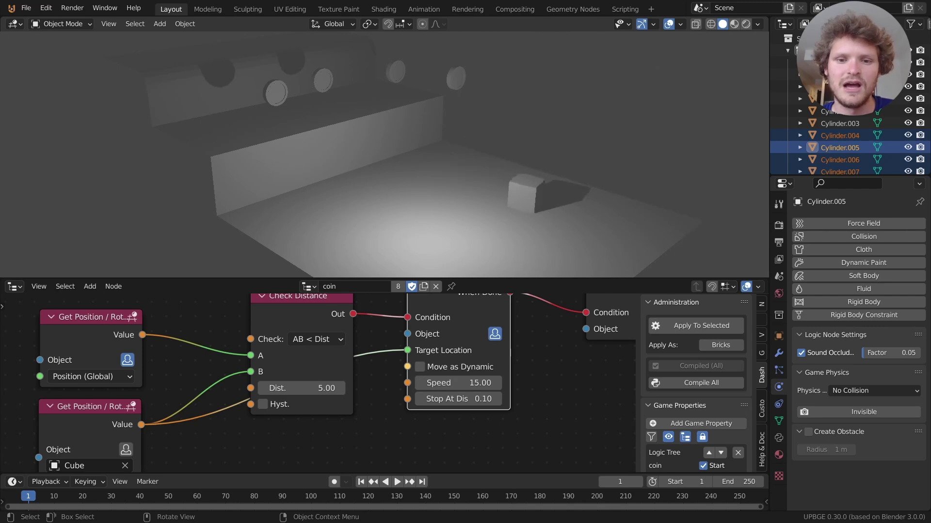
key("a")
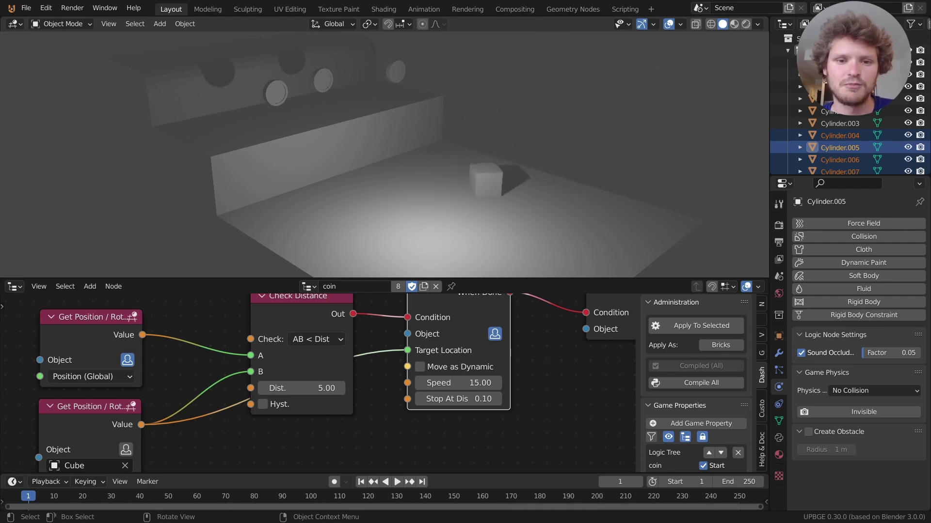